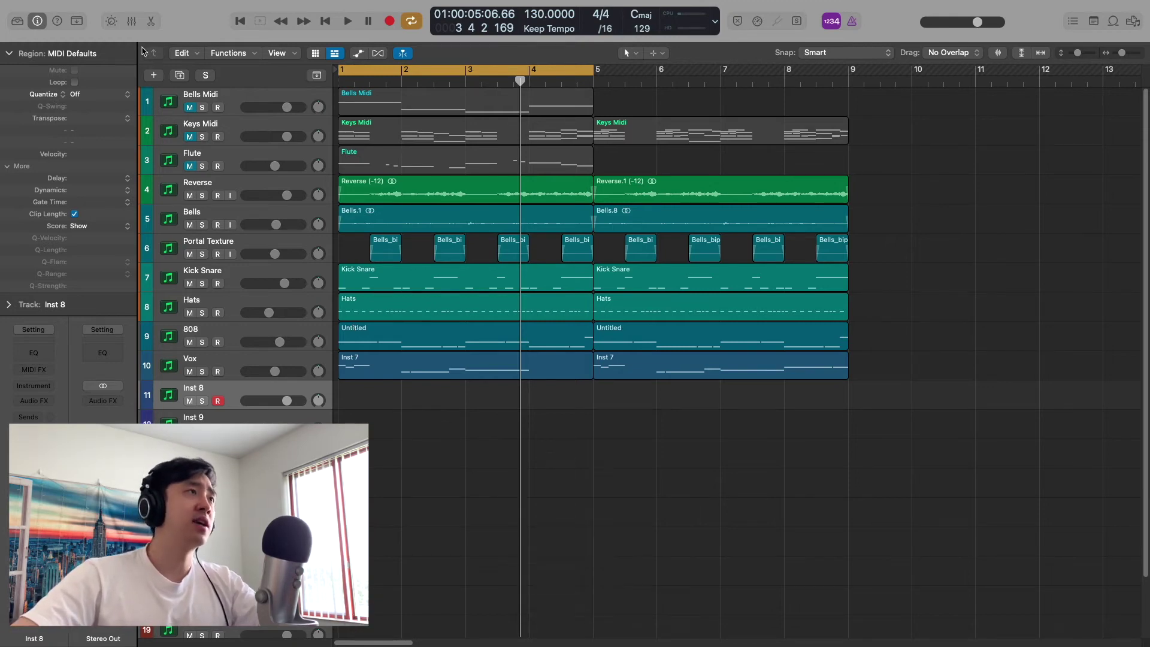
Unmute and solo the Keys Midi track and open its Arcade instrument.
click(231, 135)
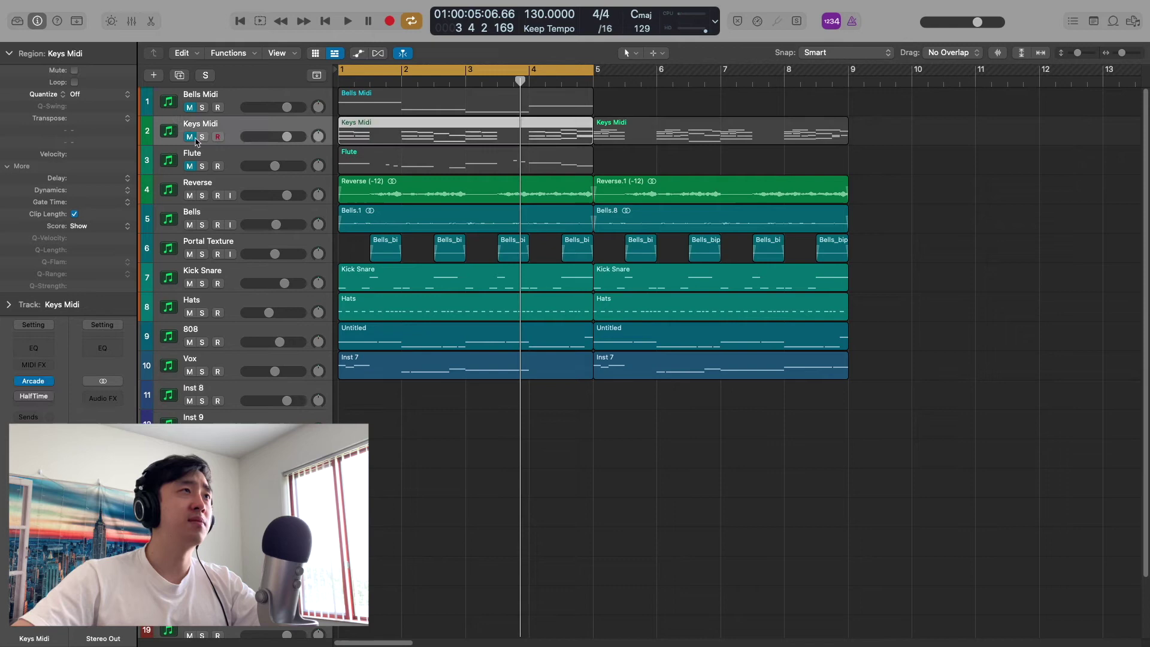
click(190, 137)
click(201, 137)
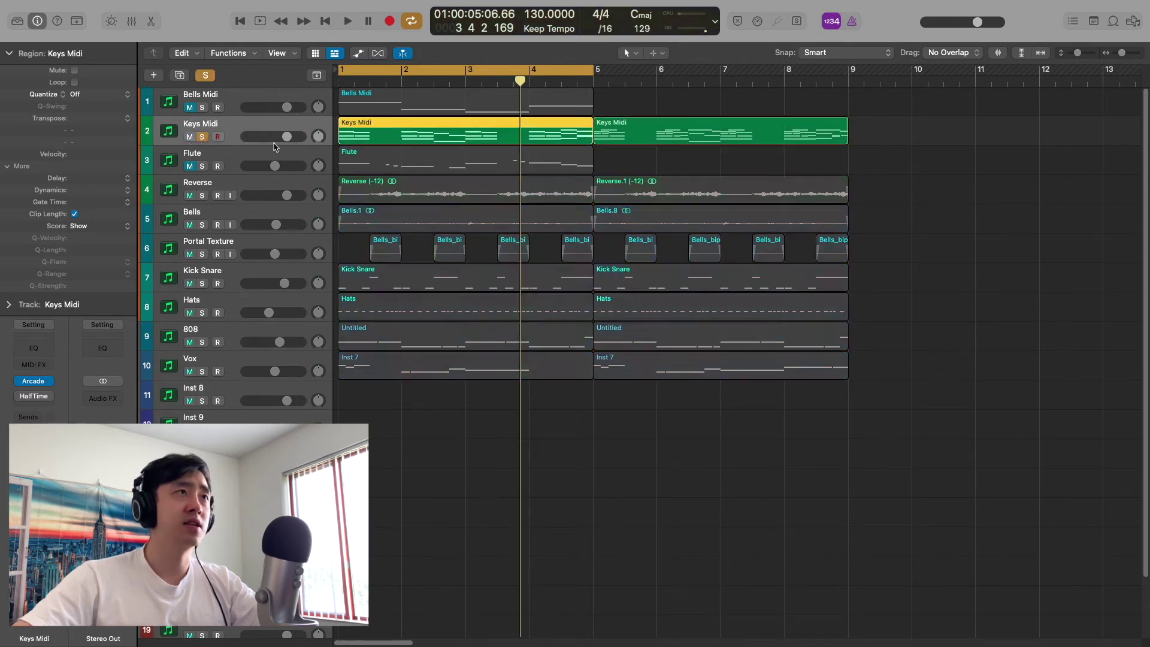
key(v)
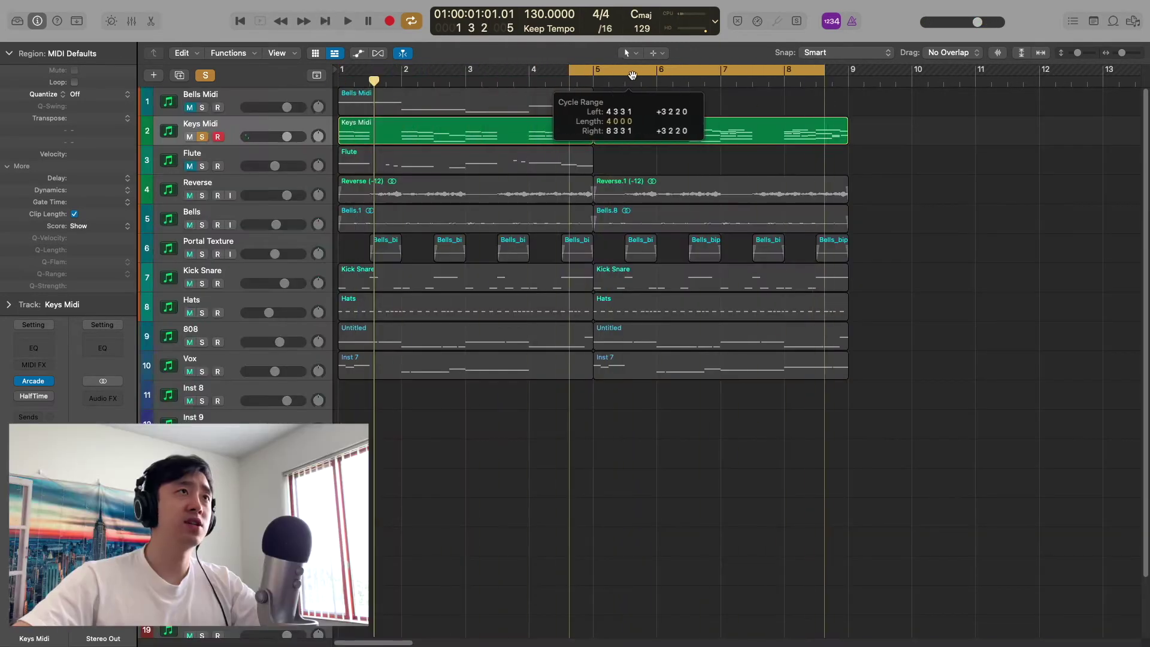
Set the cycle to bars 5–9 and play the Keys Midi notes in the Piano Roll.
drag(627, 73, 653, 73)
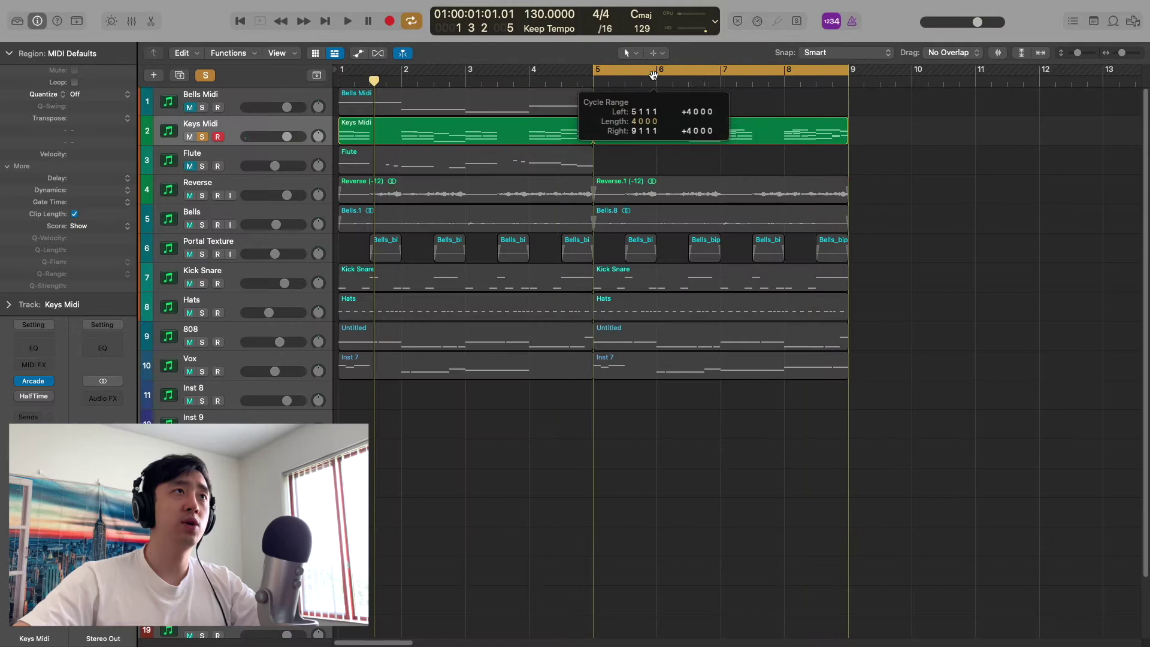
key(super+t)
double_click(689, 131)
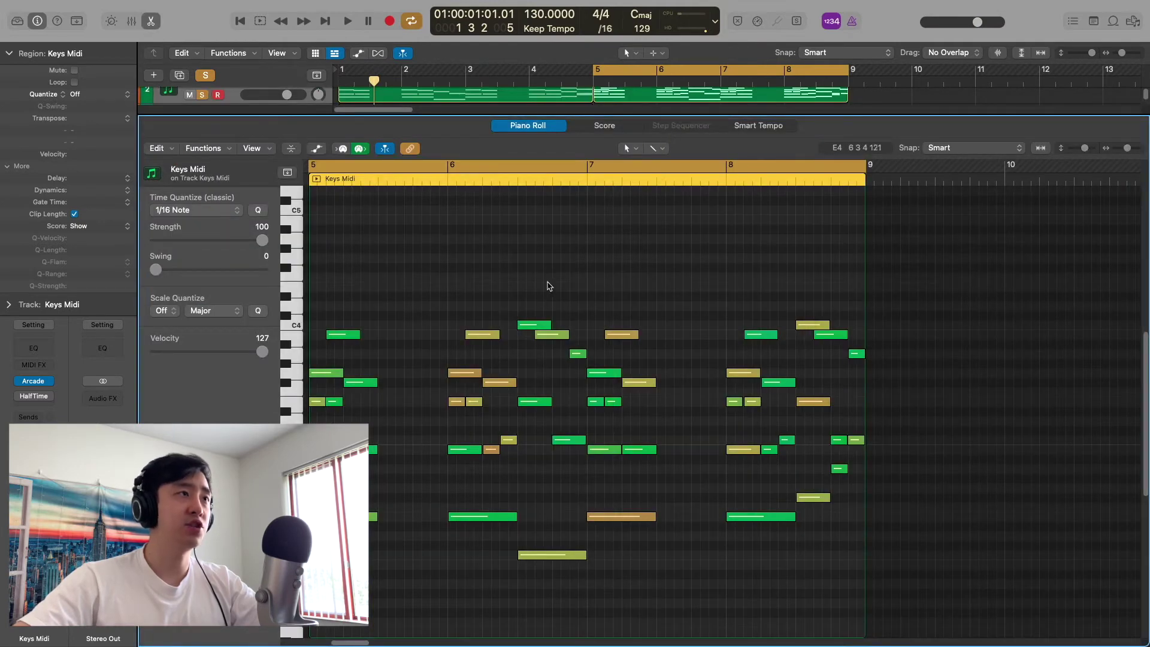
scroll(550, 286, down, 1)
scroll(551, 281, down, 2)
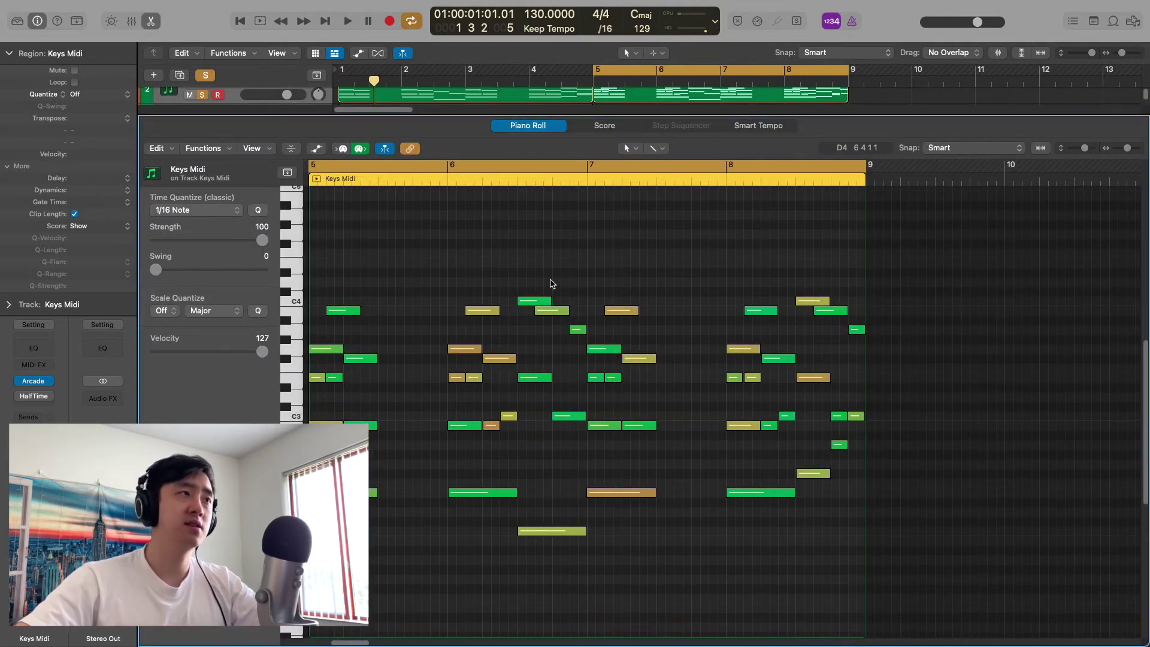
key(space)
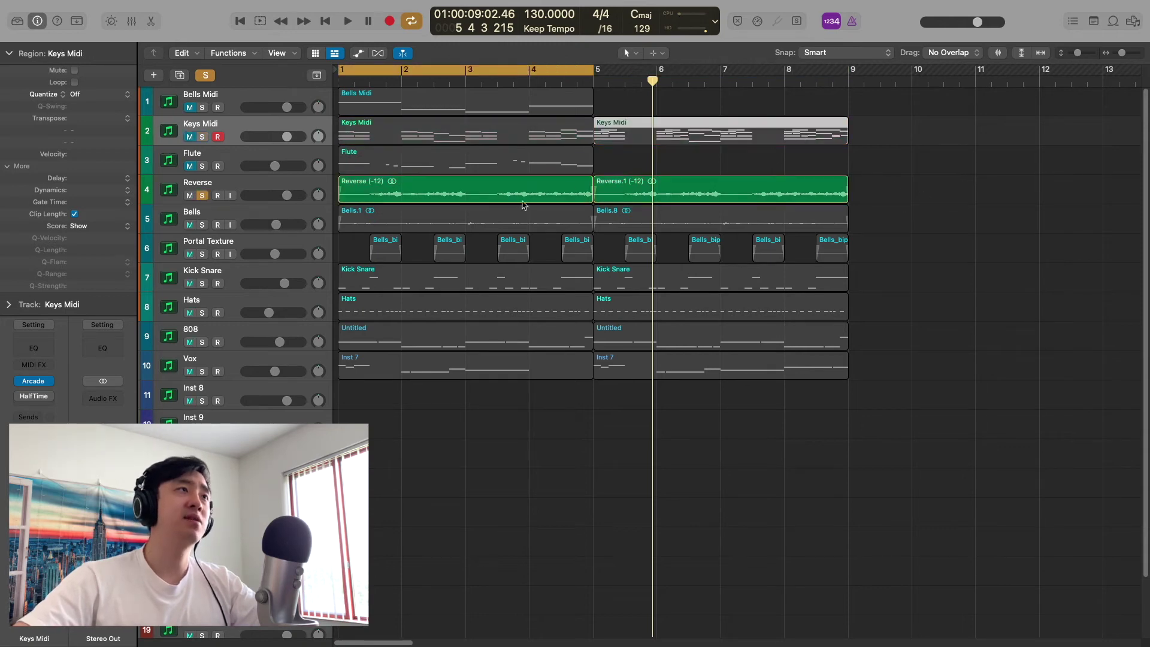
Audition the Reverse regions pitched down 12 semitones, then select the Bells Midi track.
click(355, 193)
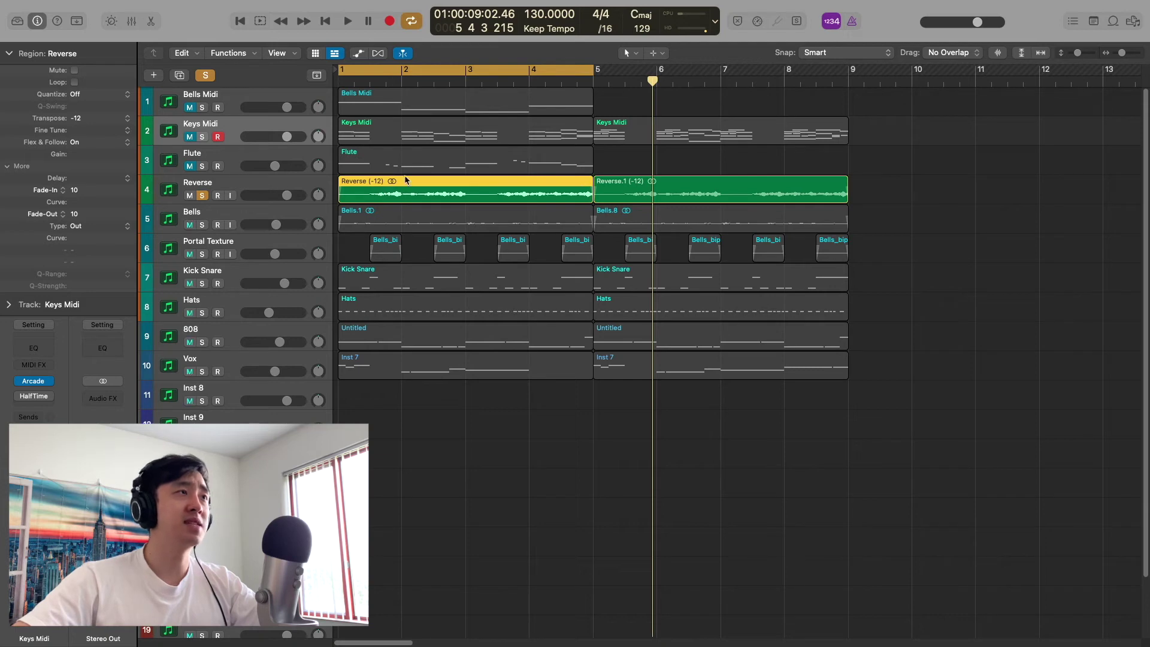
click(254, 183)
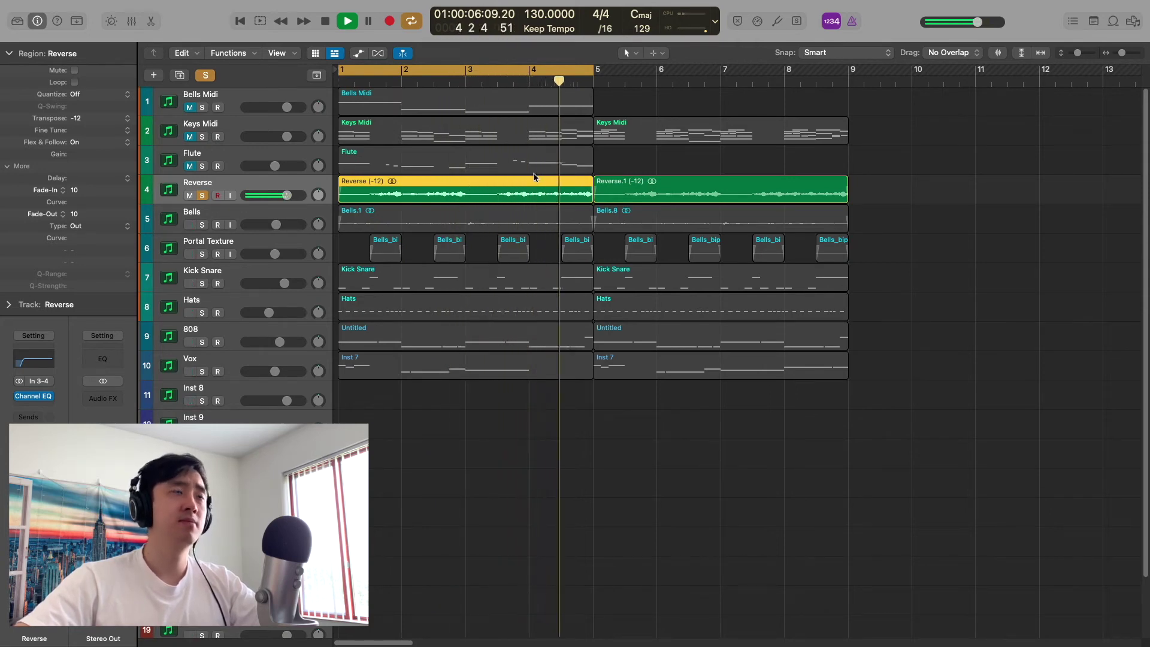
key(space)
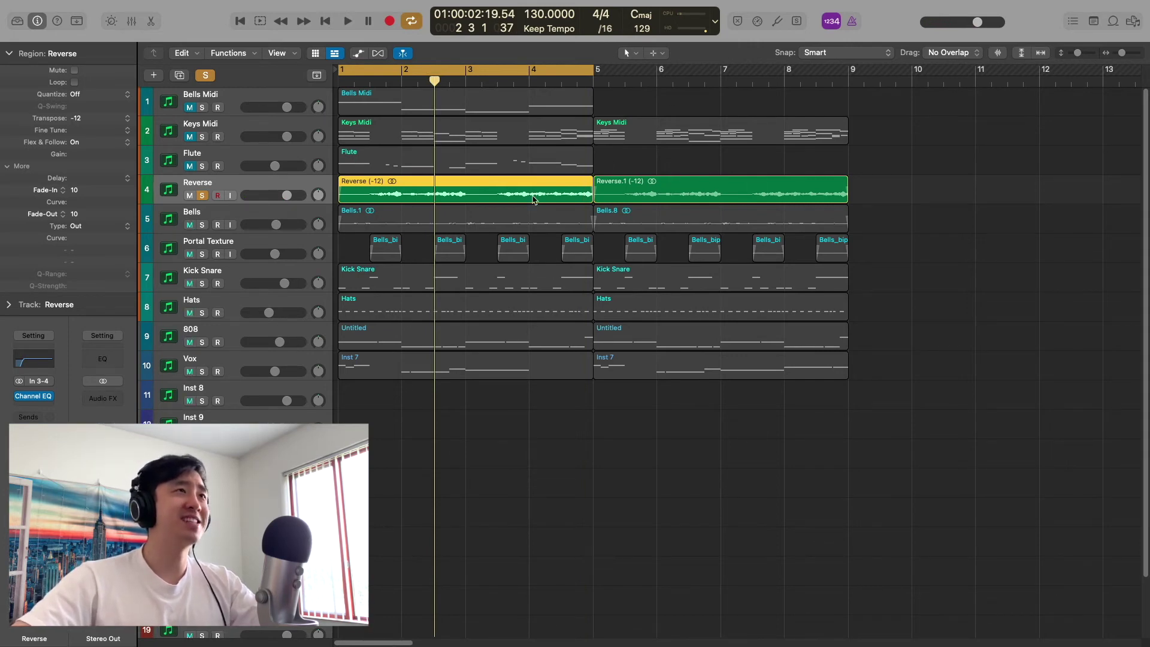
click(180, 103)
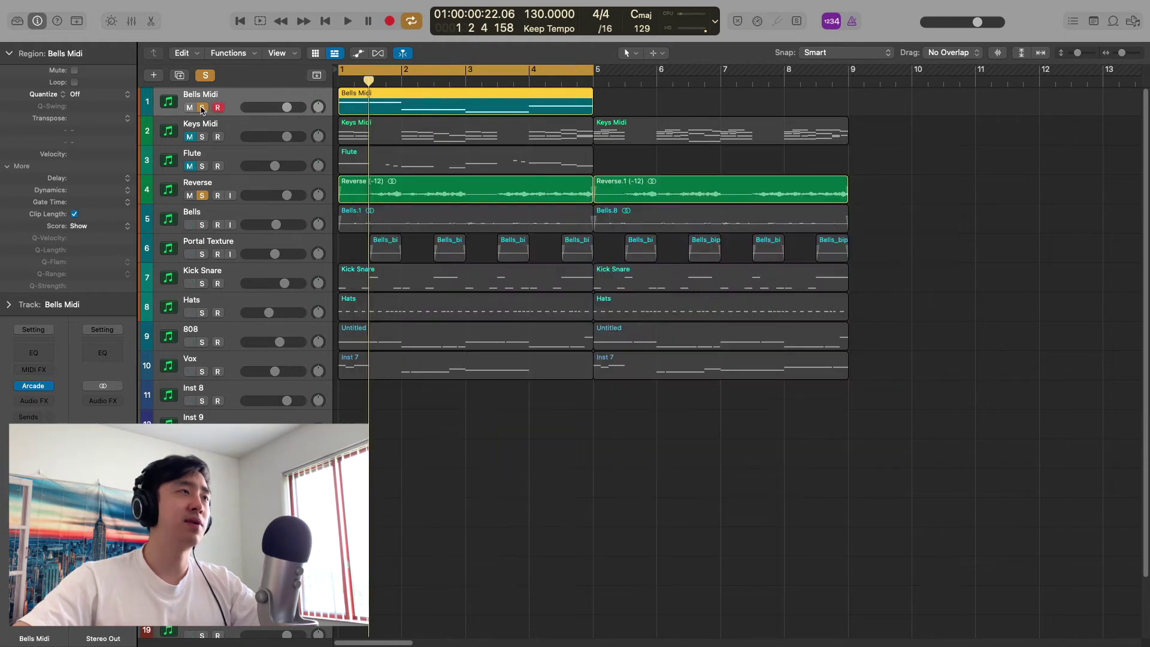
Solo the Bells track alongside Reverse and play it from bar 1.
click(371, 214)
click(203, 214)
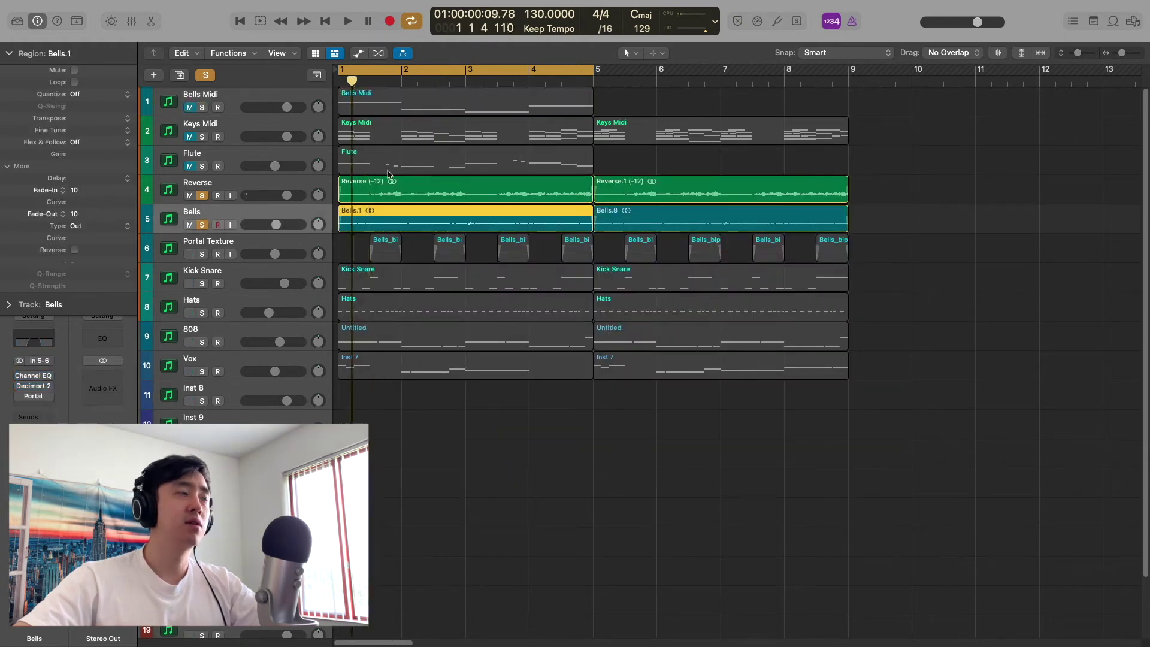
key(space)
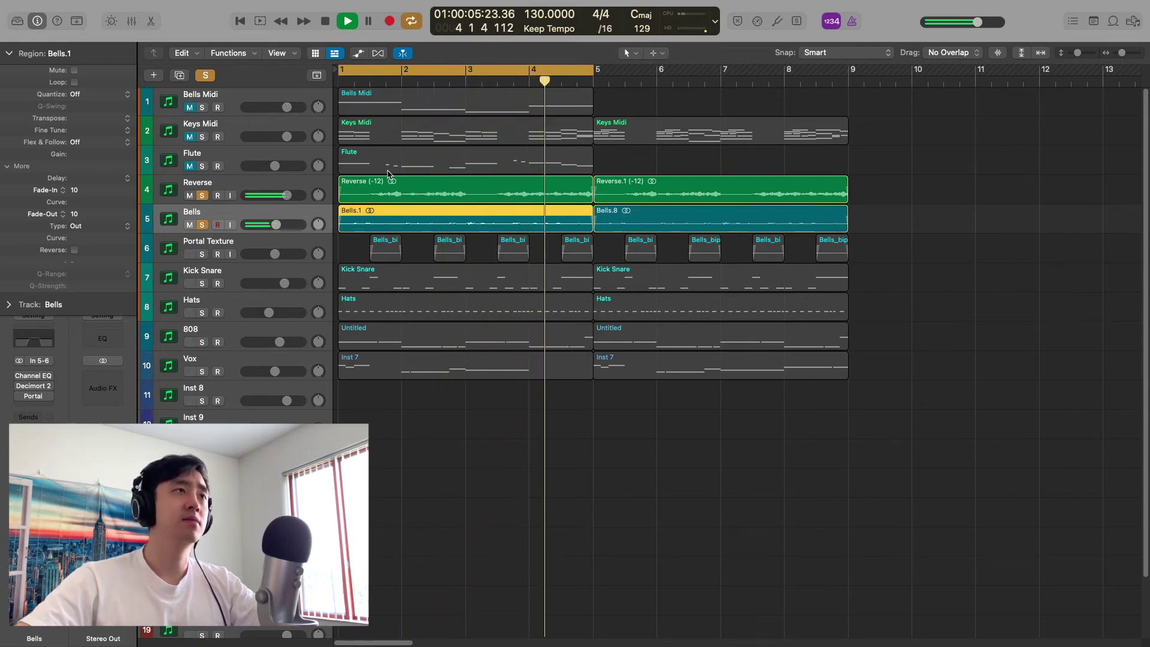
key(space)
Review the Bells Decimort 2 bit crusher with its ASR-10 preset, then close it.
mouse_move(34, 393)
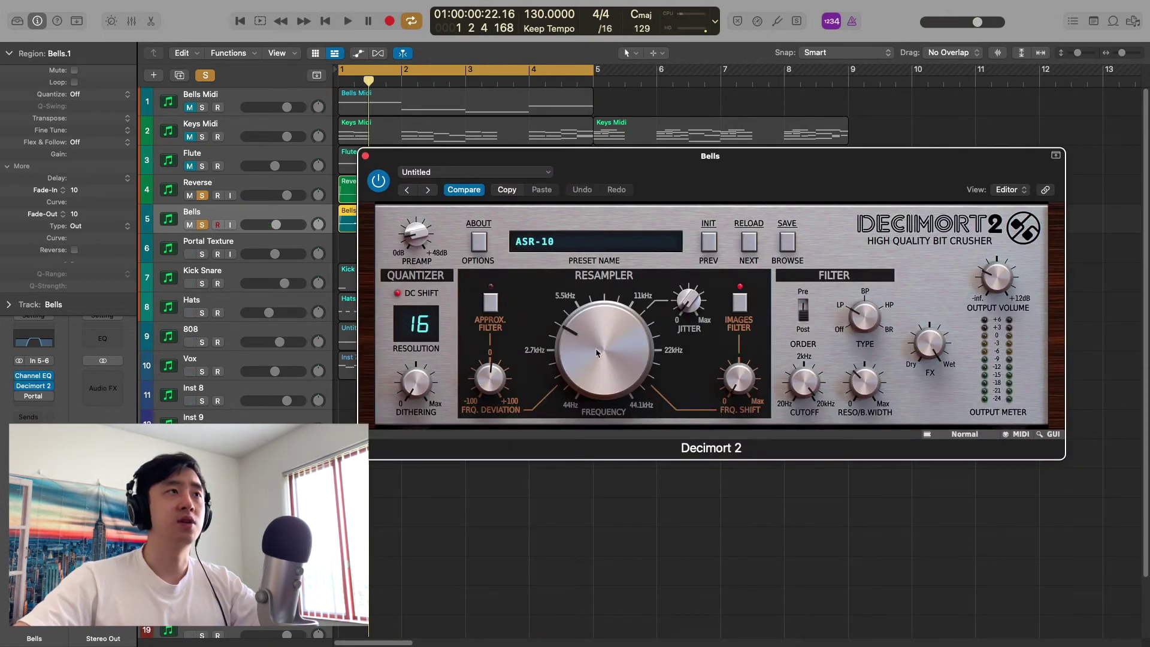
click(366, 157)
click(632, 475)
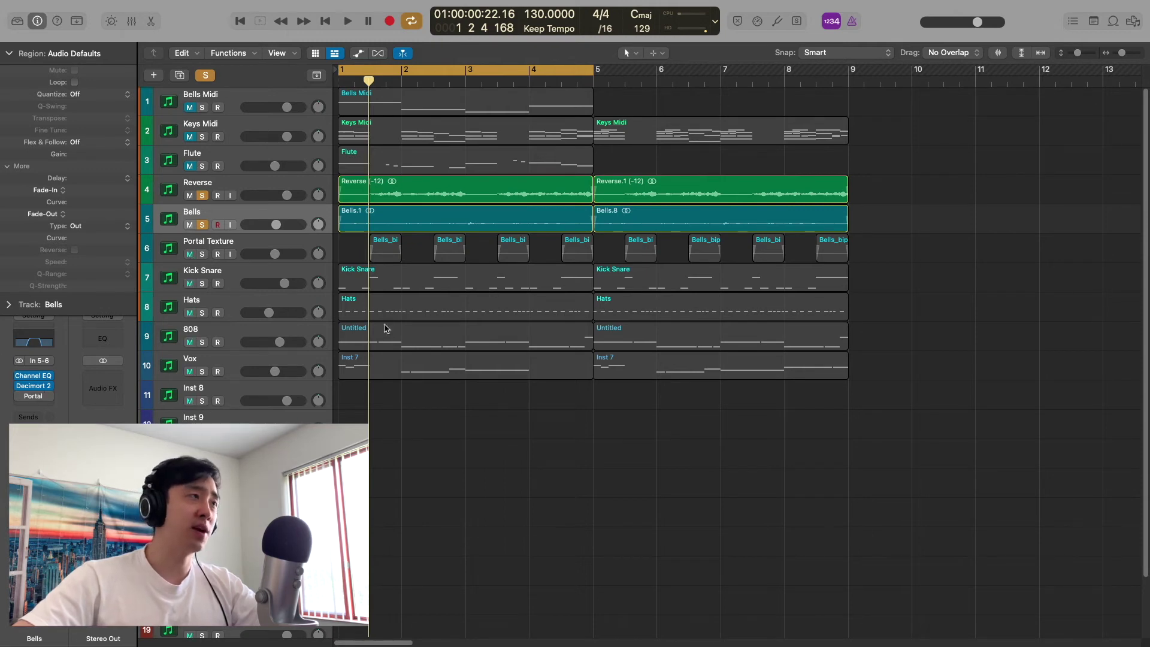
Solo Portal Texture, unsolo Reverse, and start playback.
click(252, 249)
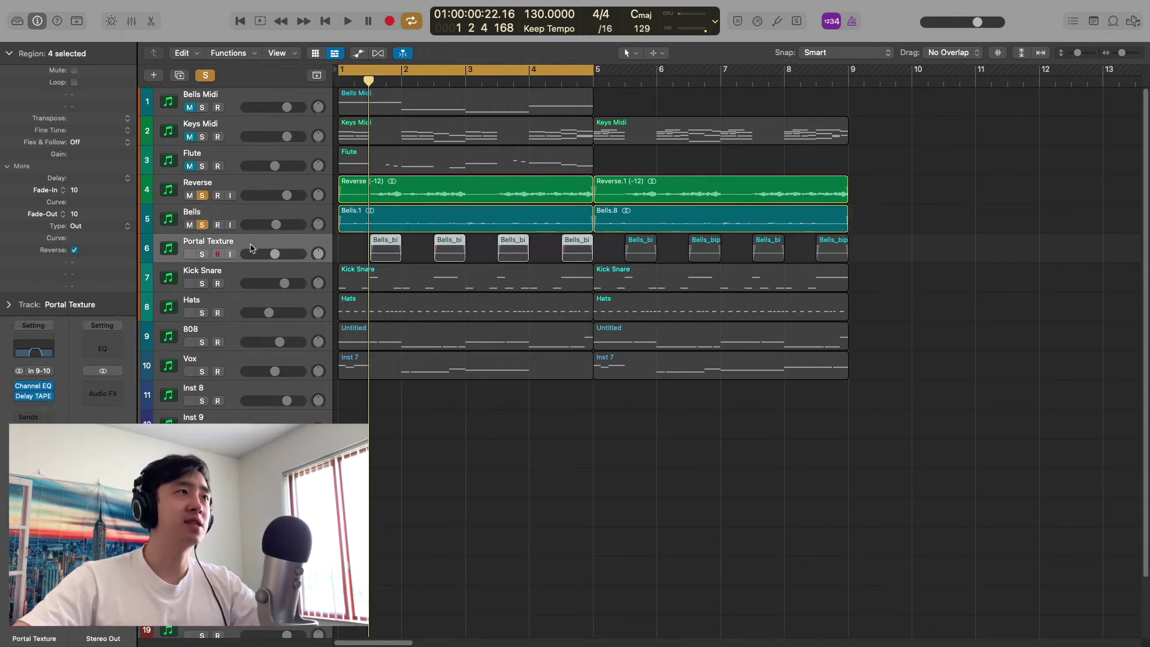
click(202, 255)
click(202, 196)
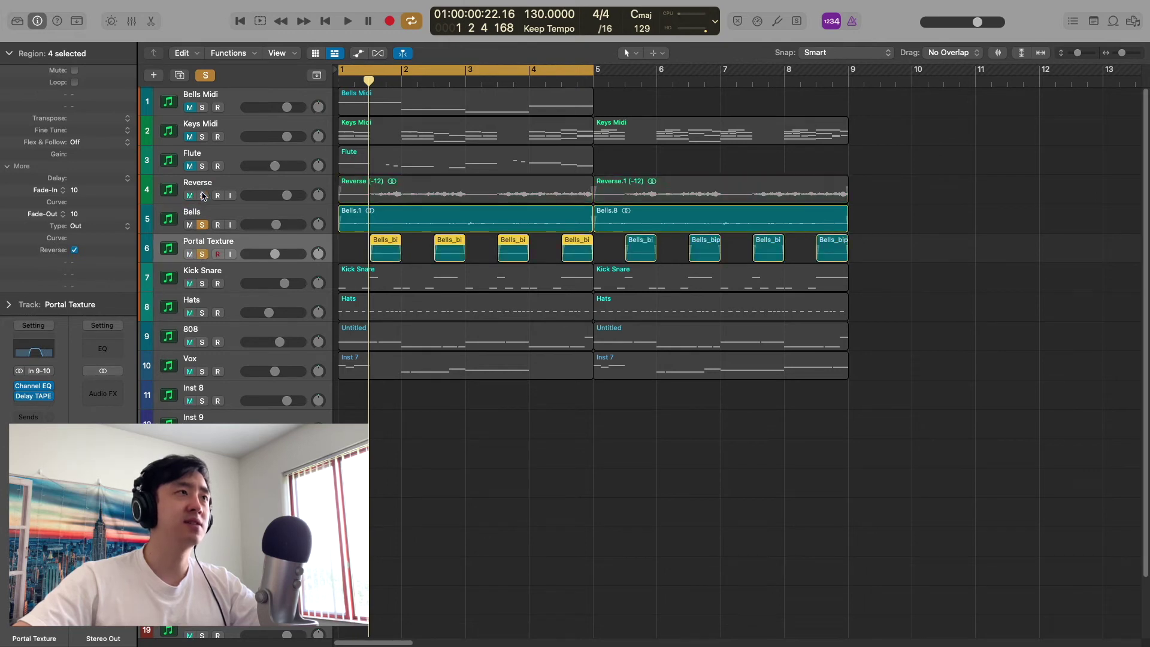
key(space)
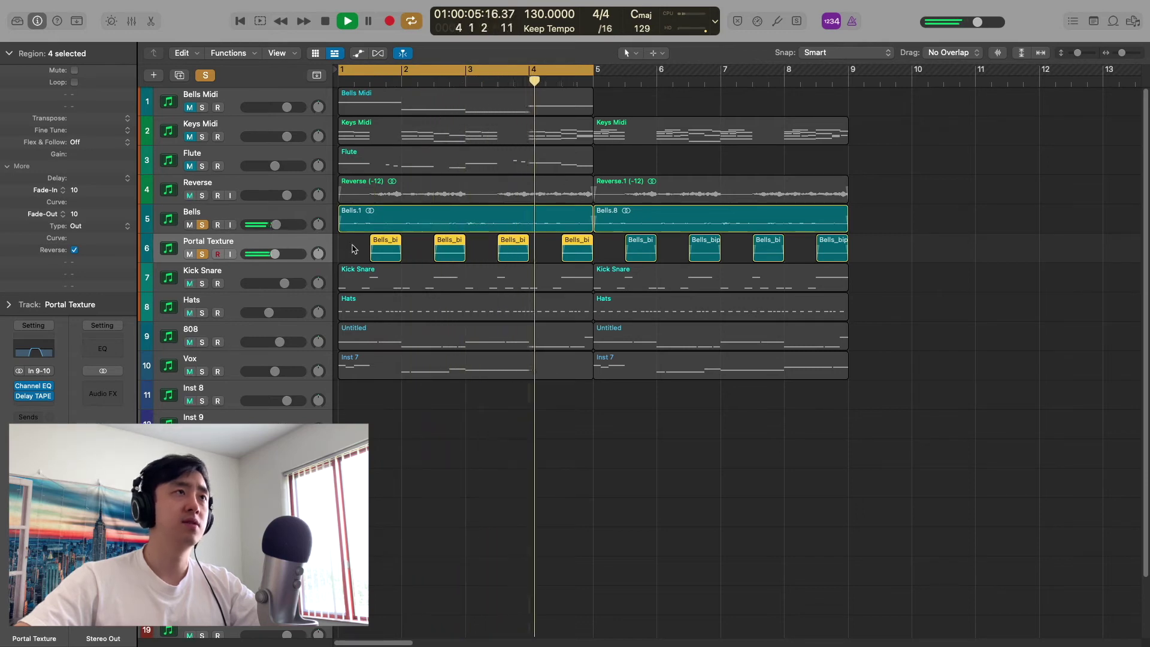
Replay the four Bells_bi regions and review the Delay TAPE-201 Ping Pong Reverb preset.
click(902, 223)
key(space)
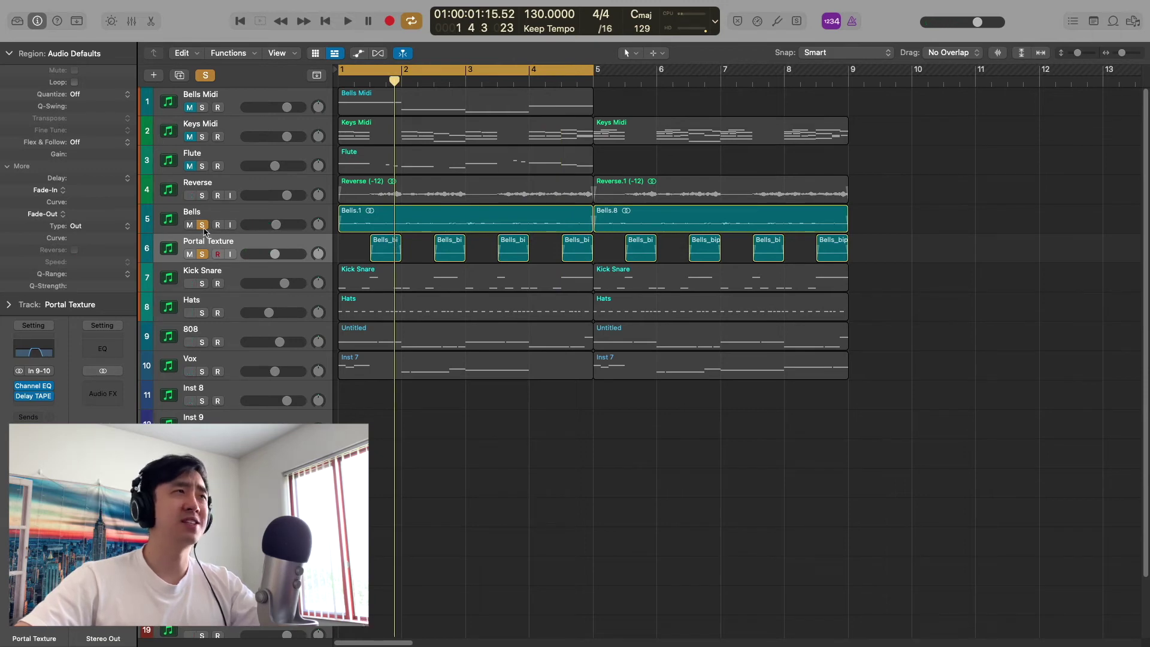
click(210, 243)
key(space)
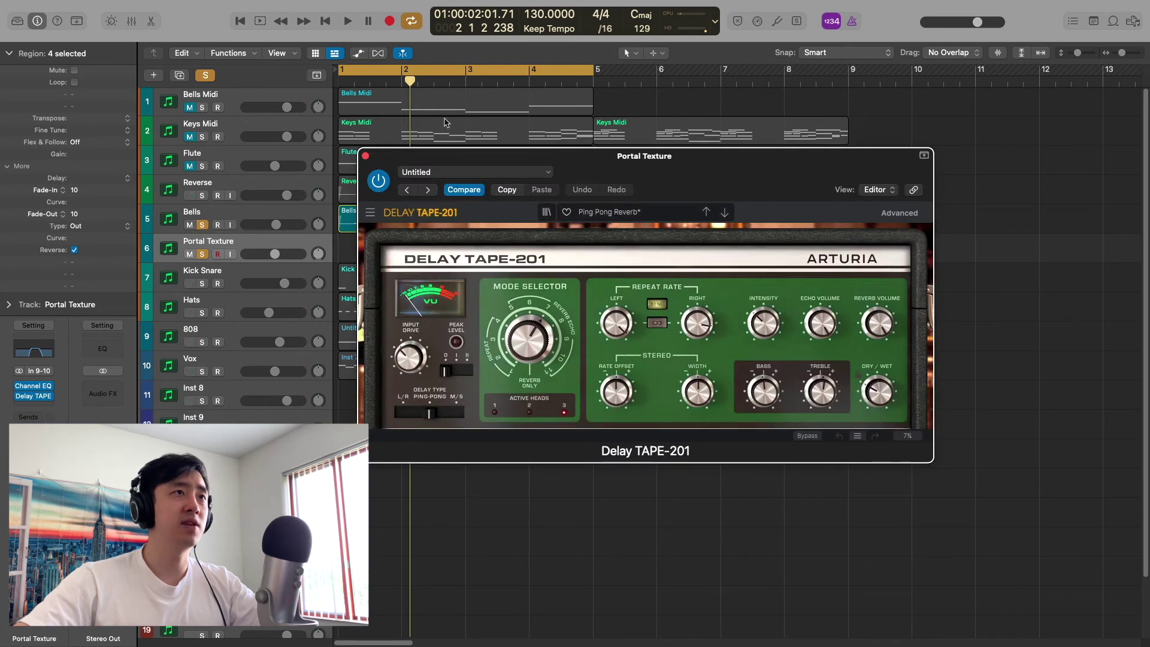
click(365, 157)
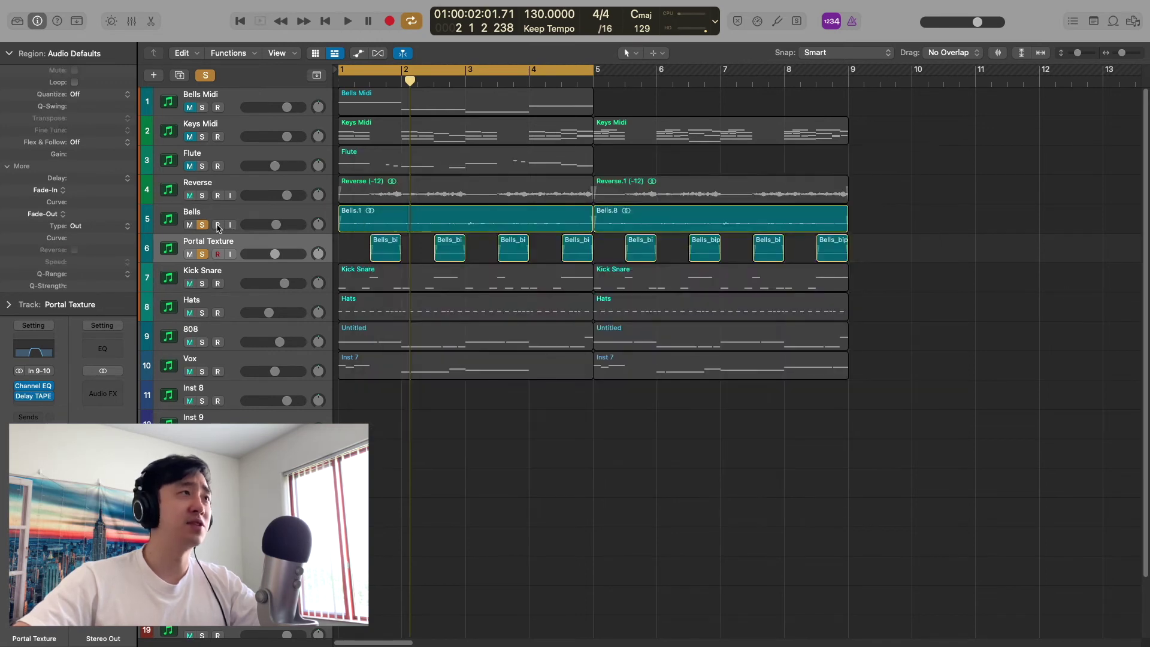
Clear all solos and check the Kick Snare track's Arcade kit, Bottle Service.
click(206, 75)
click(186, 276)
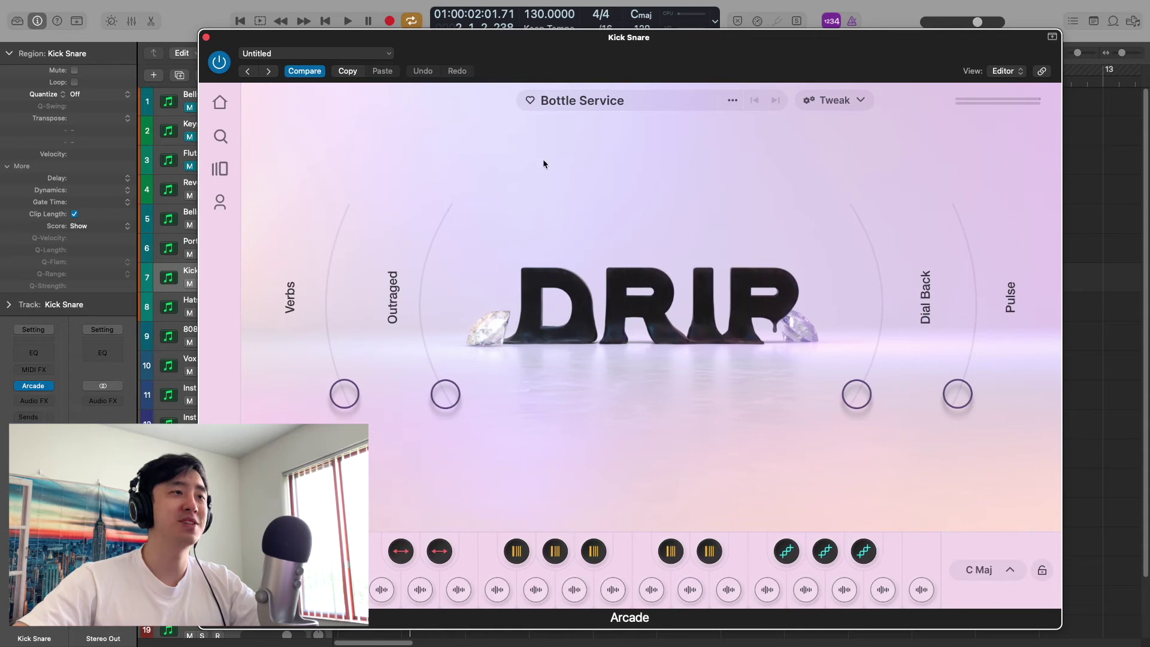
key(v)
Check the Arcade kits on Hats (Bottle Service) and 808 (Club Shake preset).
key(Down)
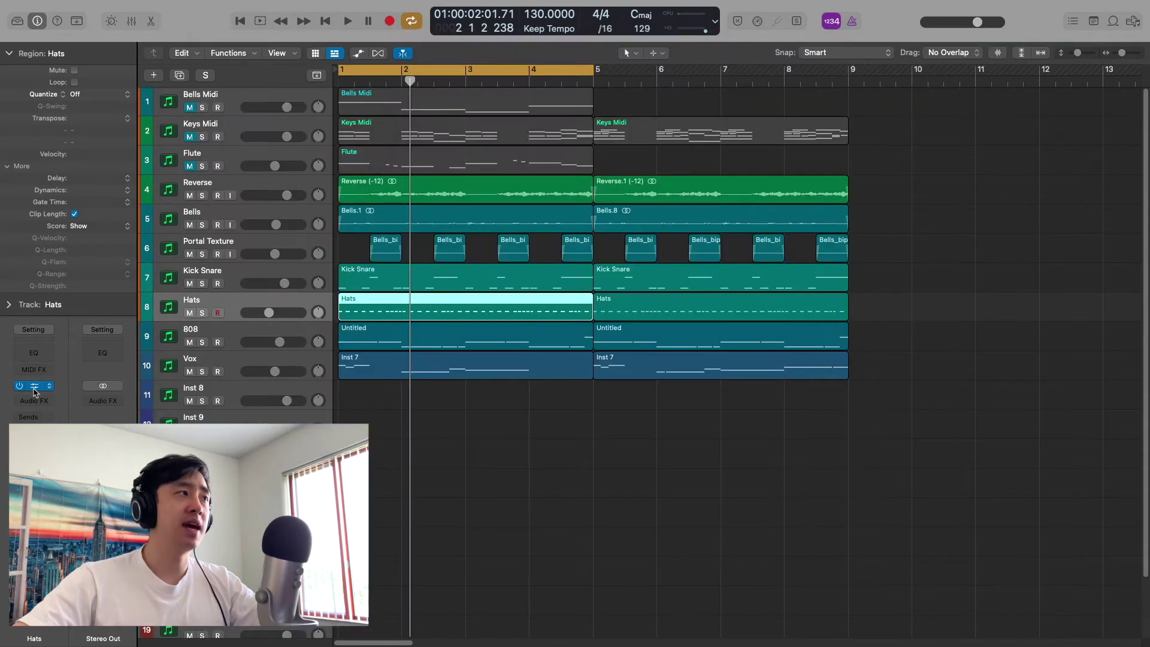
key(v)
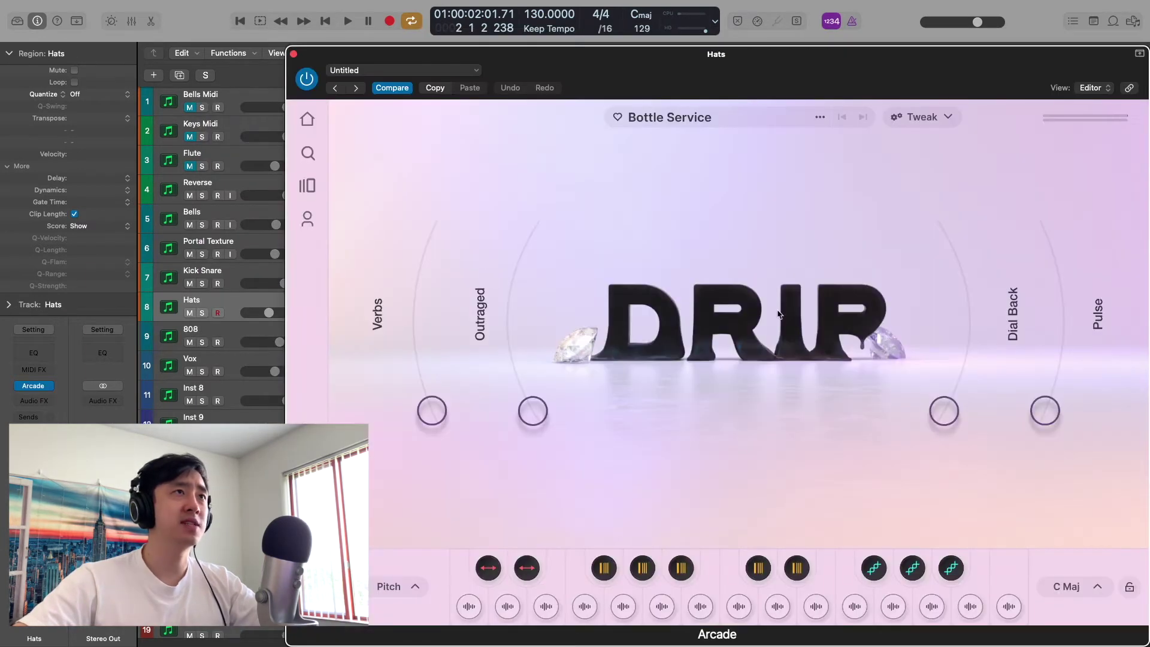
click(293, 54)
key(Down)
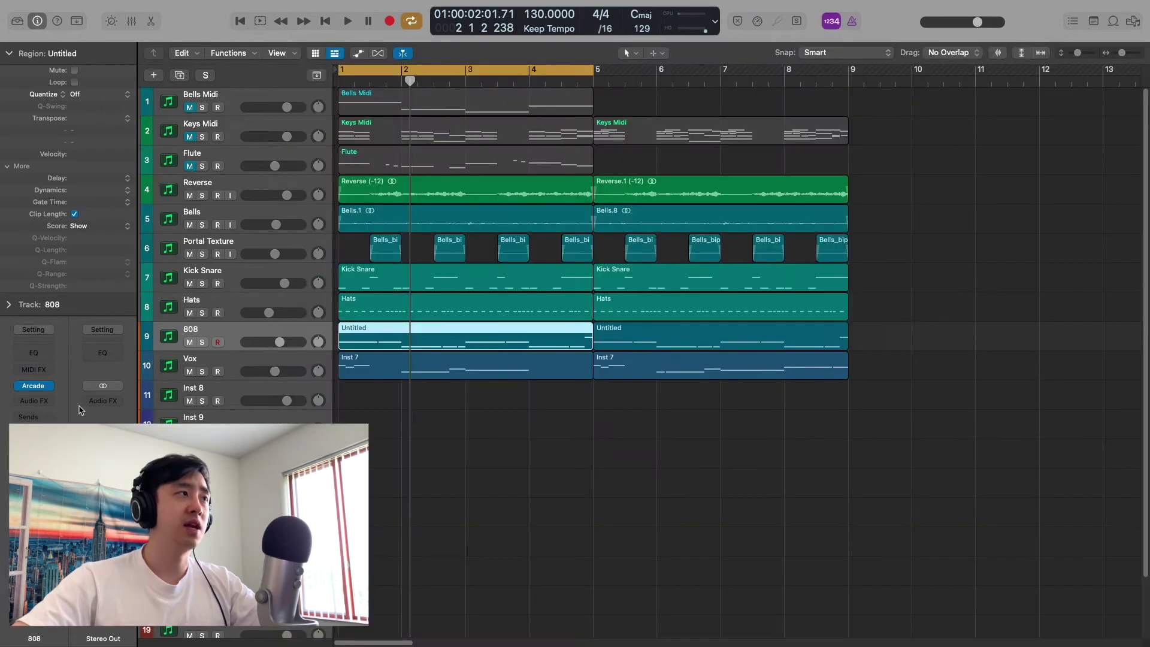
key(v)
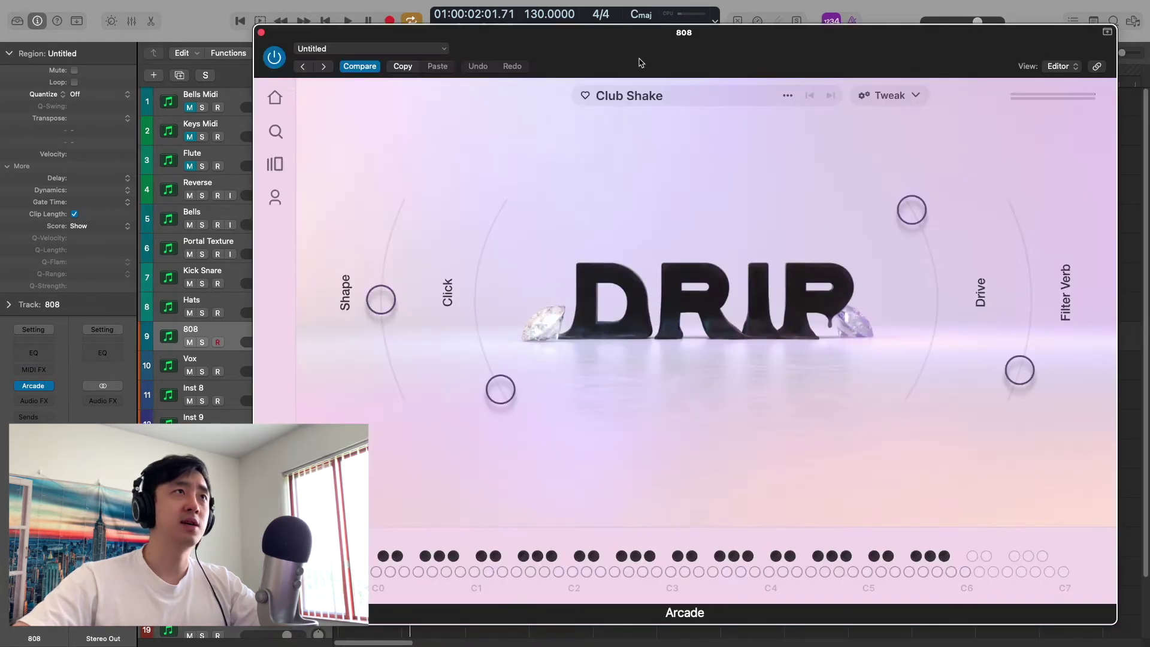
click(261, 33)
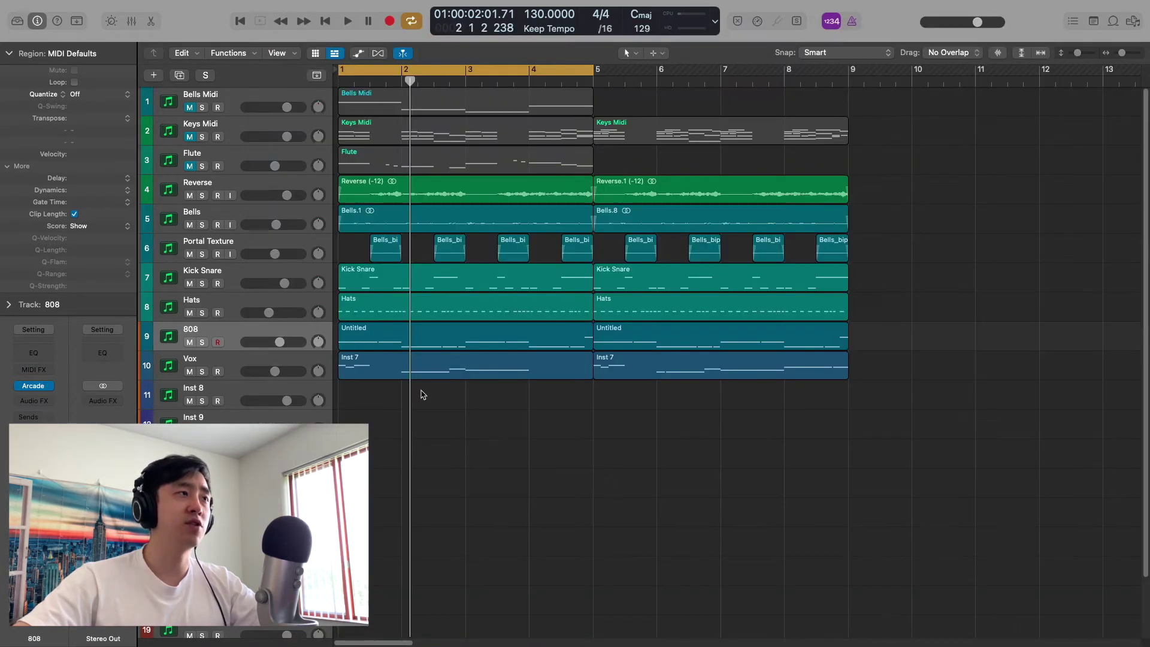
click(234, 362)
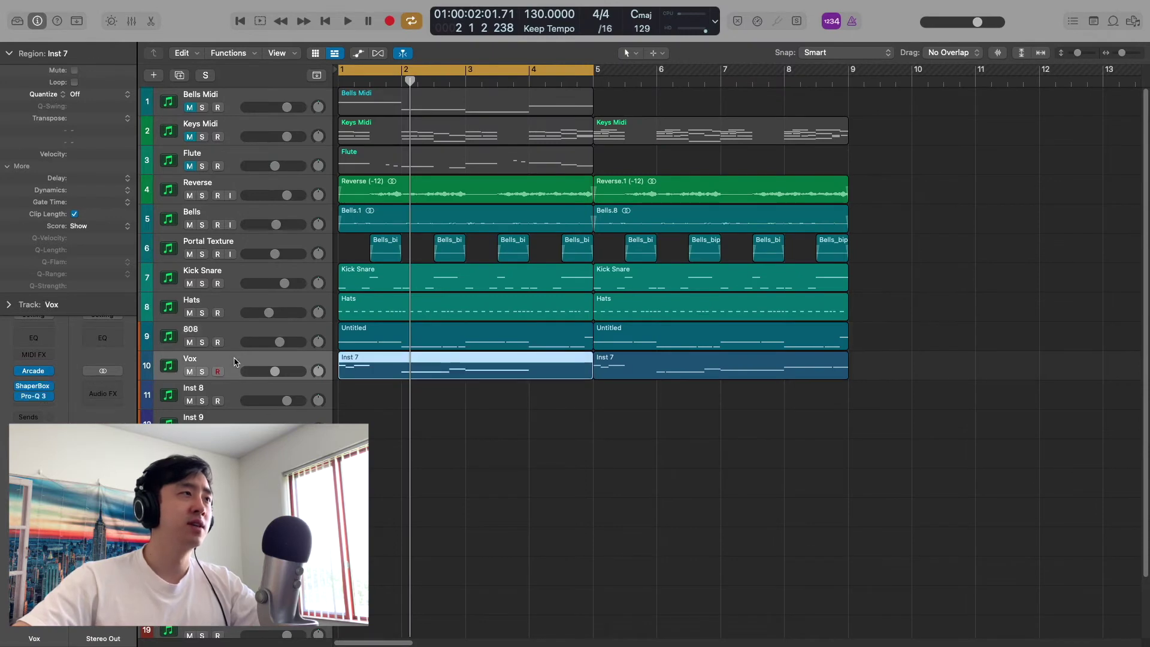
click(190, 372)
key(Return)
key(space)
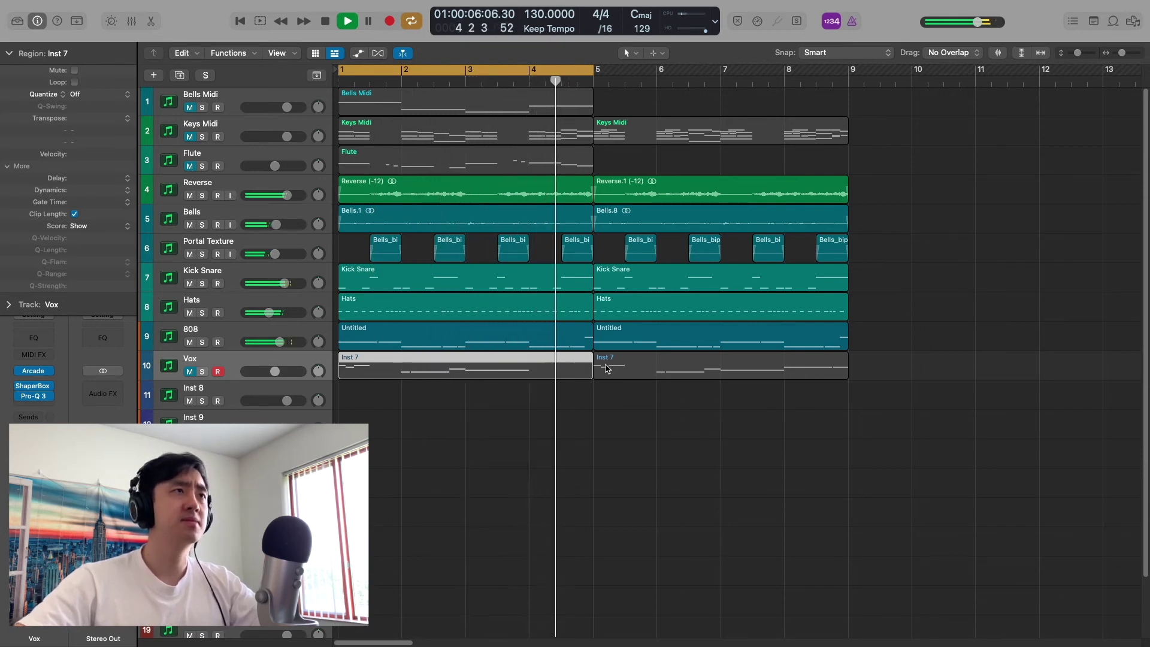
key(space)
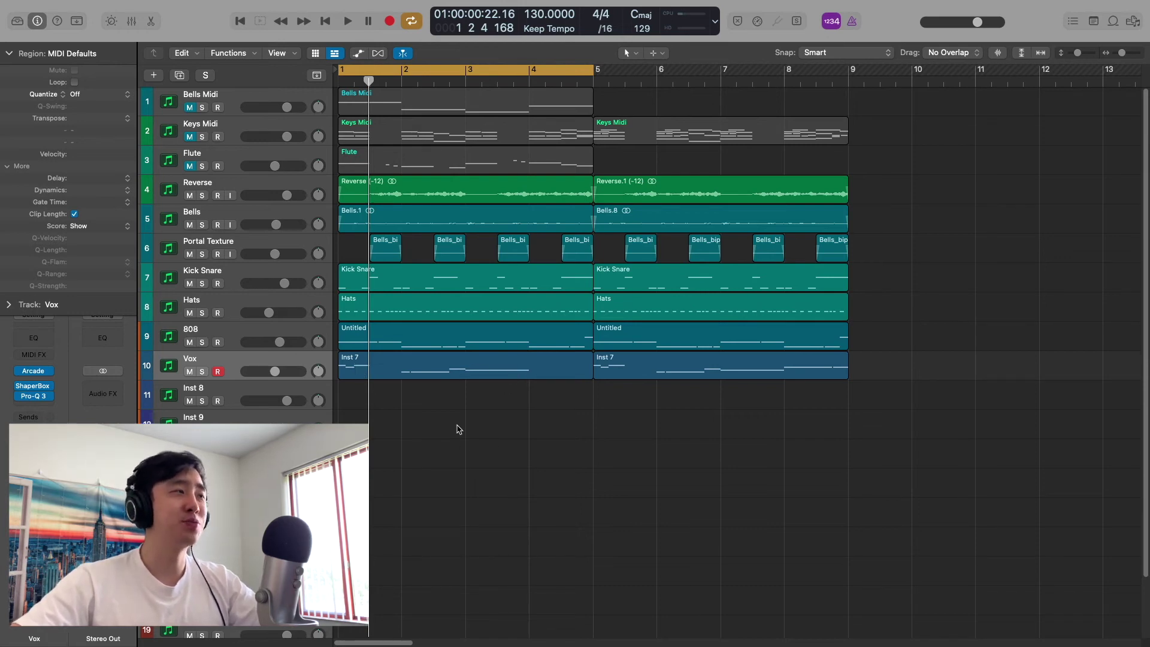
mouse_move(34, 369)
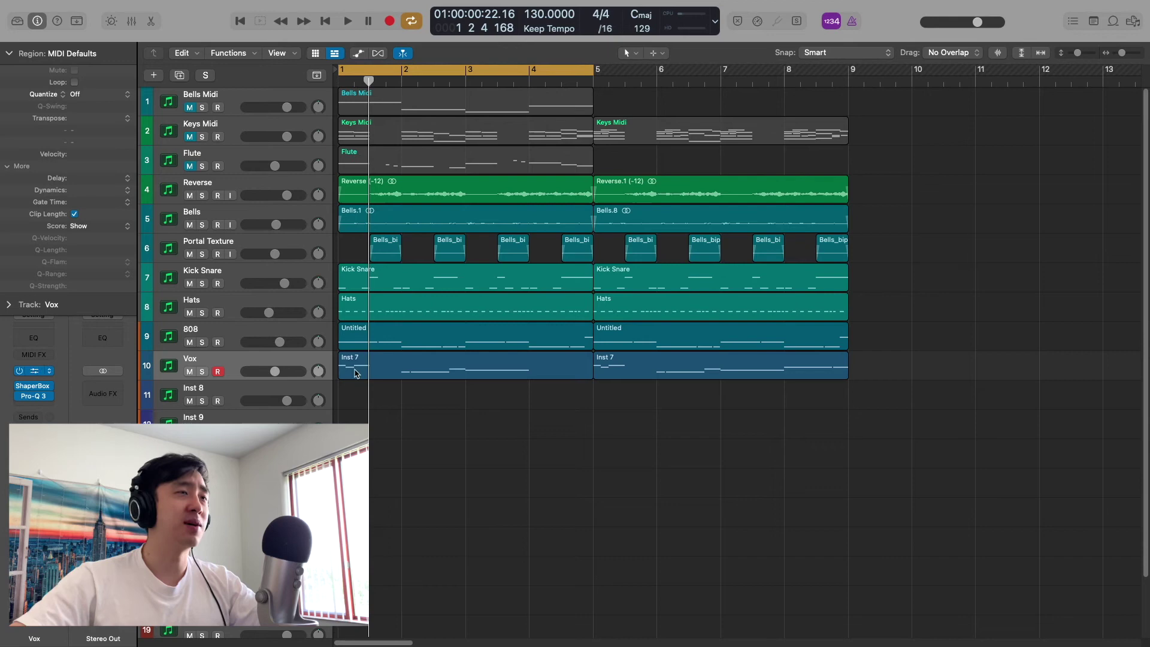
Solo the Vox track and play its two Inst 7 regions through to bar 9.
click(34, 371)
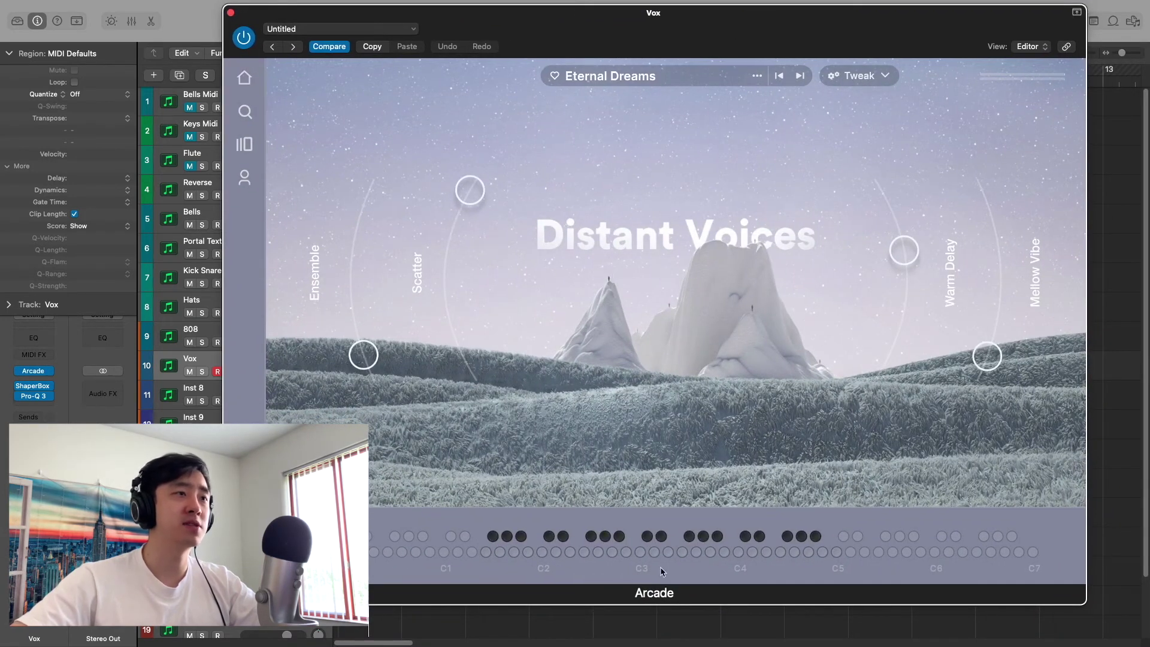
click(231, 12)
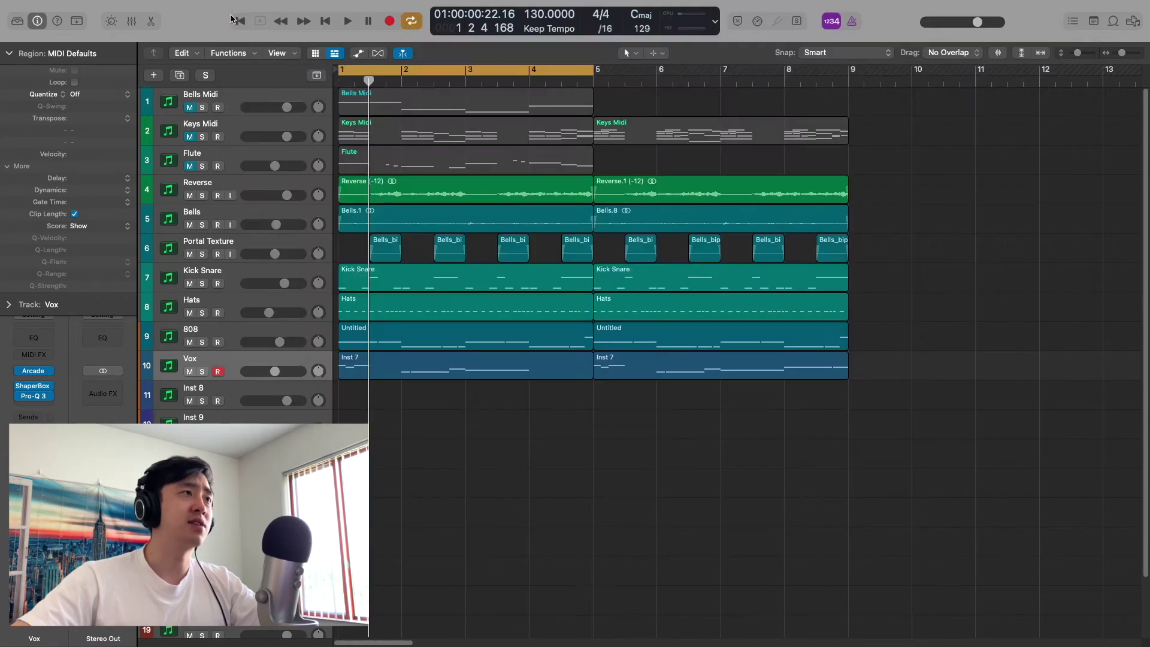
click(202, 372)
key(space)
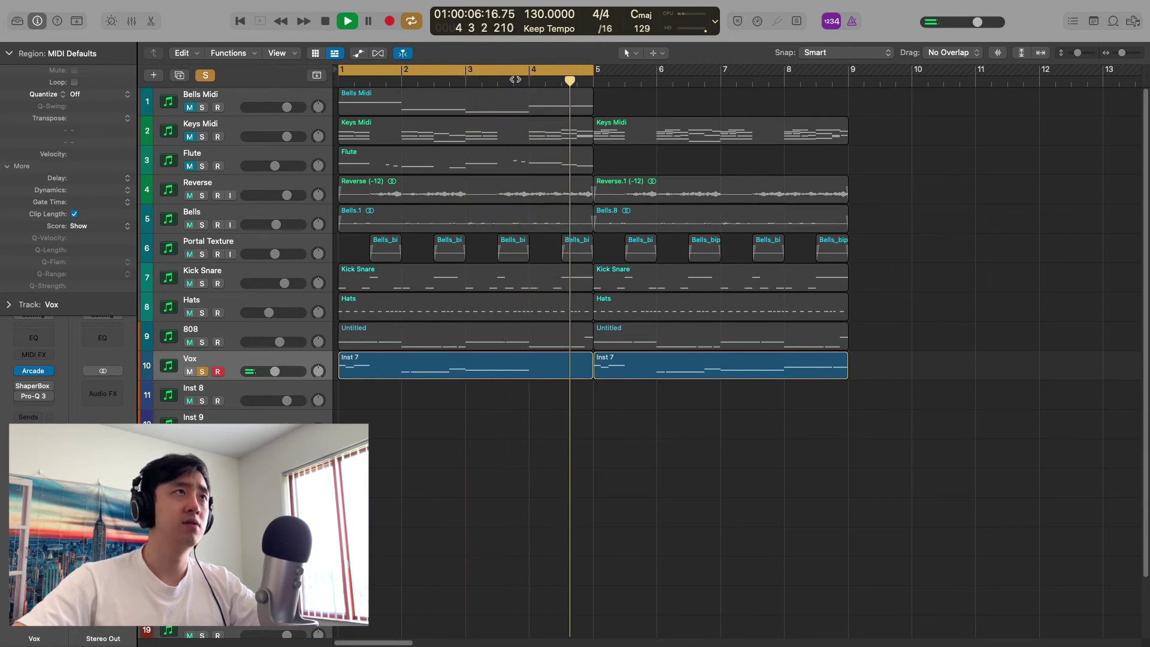
key(space)
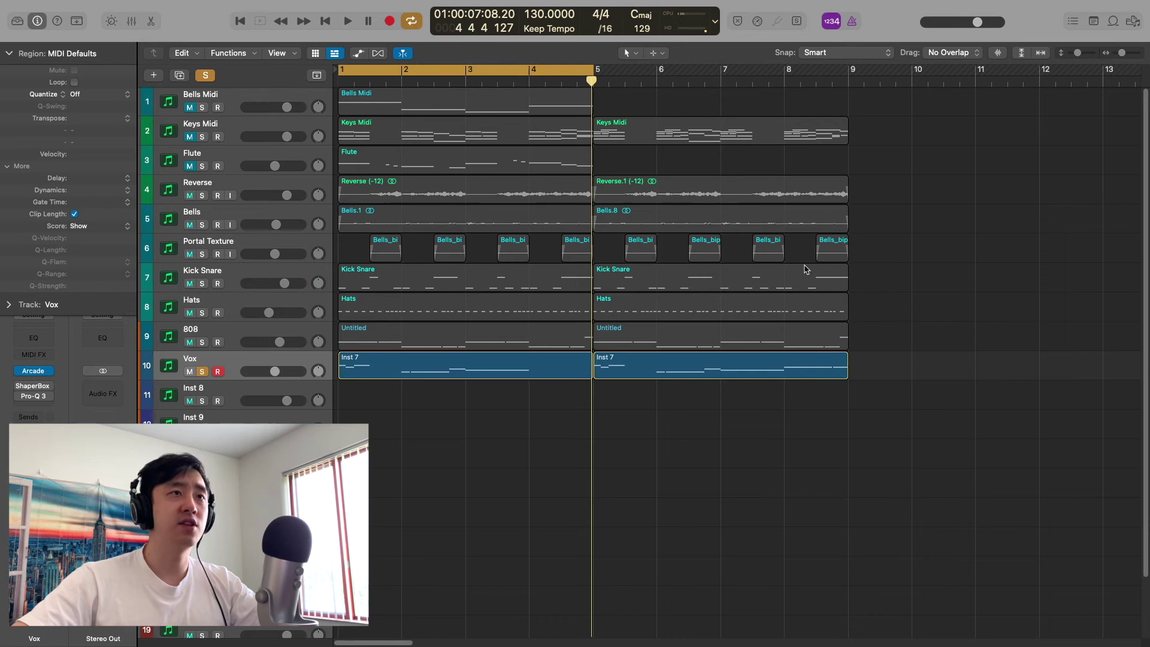
double_click(772, 82)
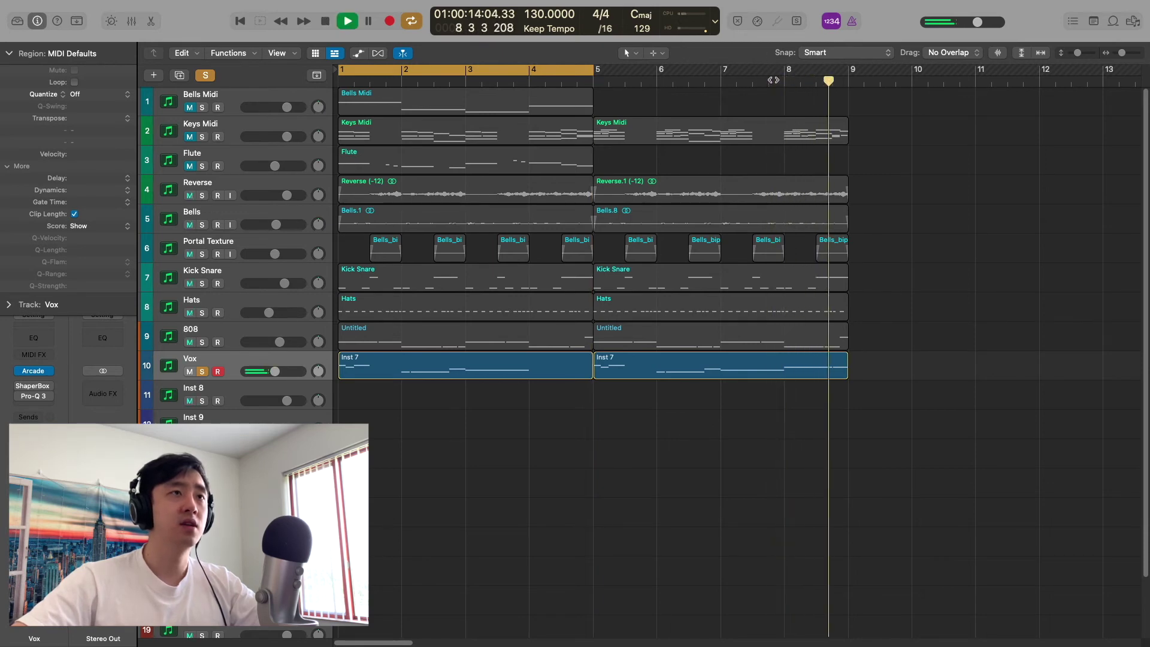
key(space)
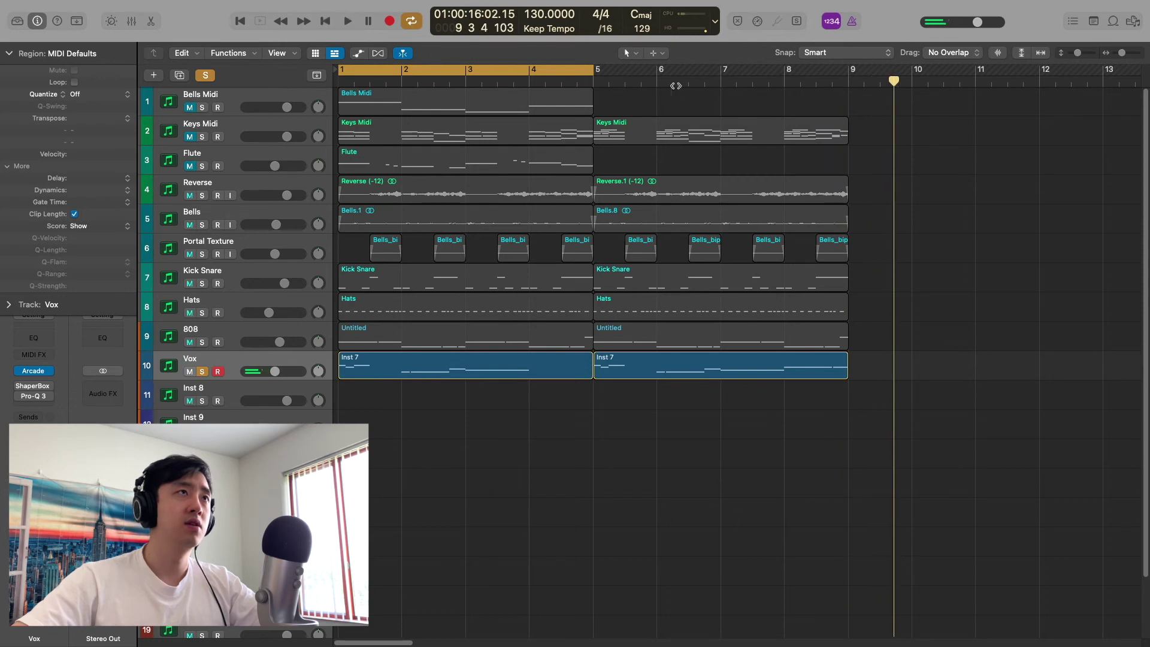
Unsolo Vox, loop bars 1–9, review its ShaperBox 2 and Pro-Q 3 effects, and play.
key(s)
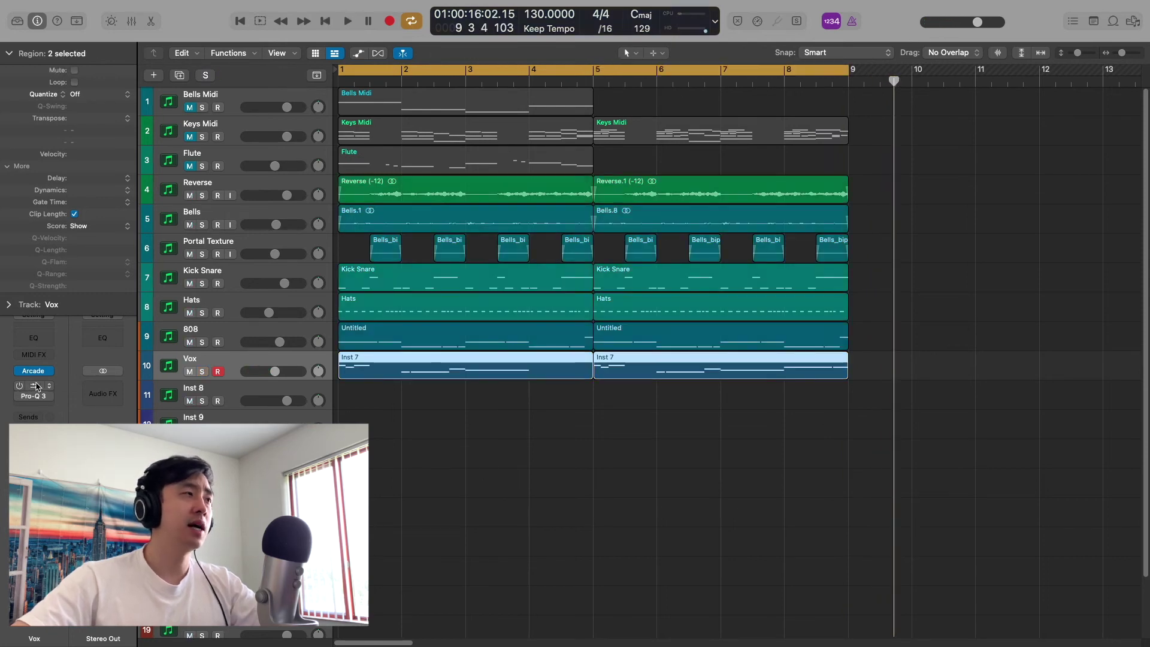
click(34, 388)
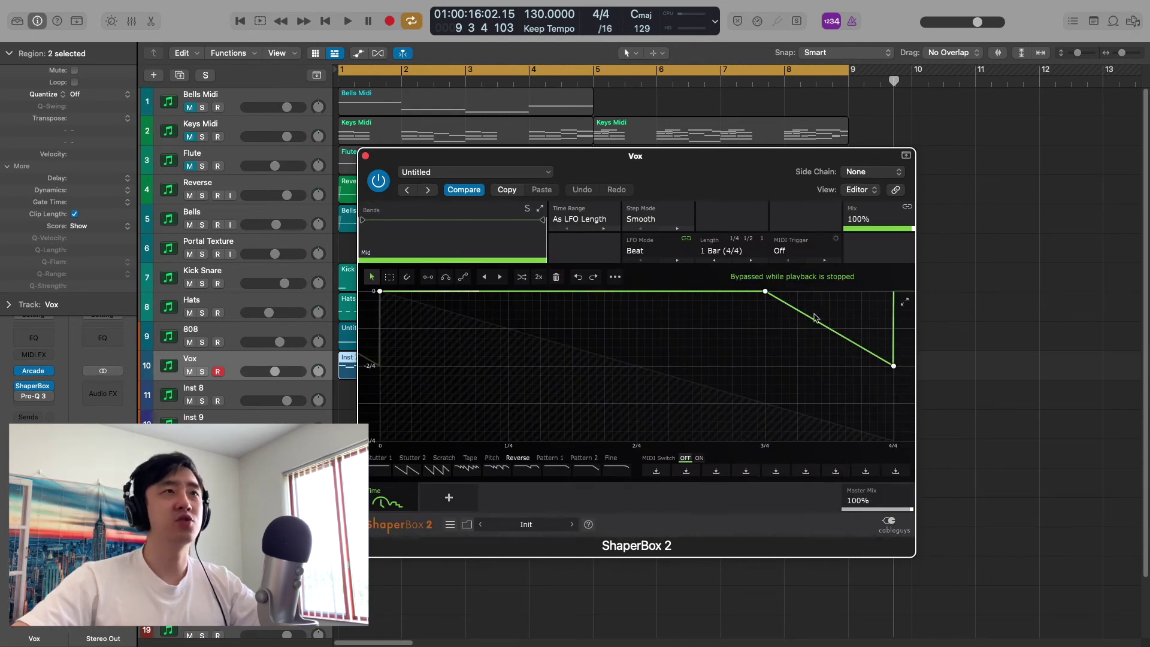
click(33, 396)
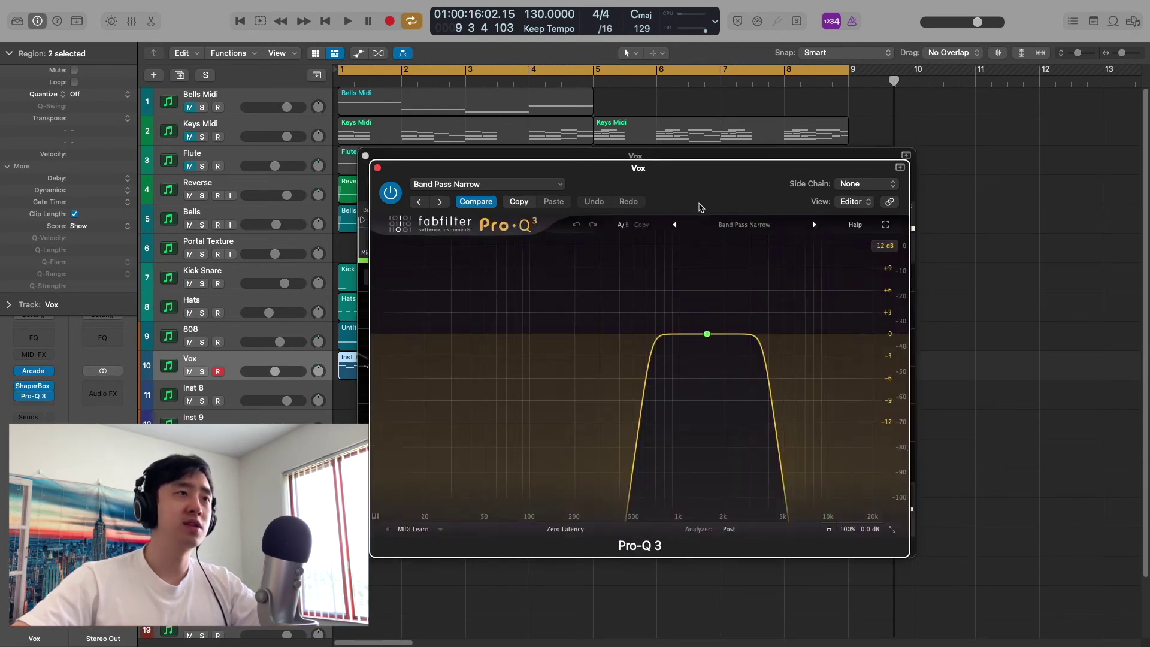
mouse_move(716, 353)
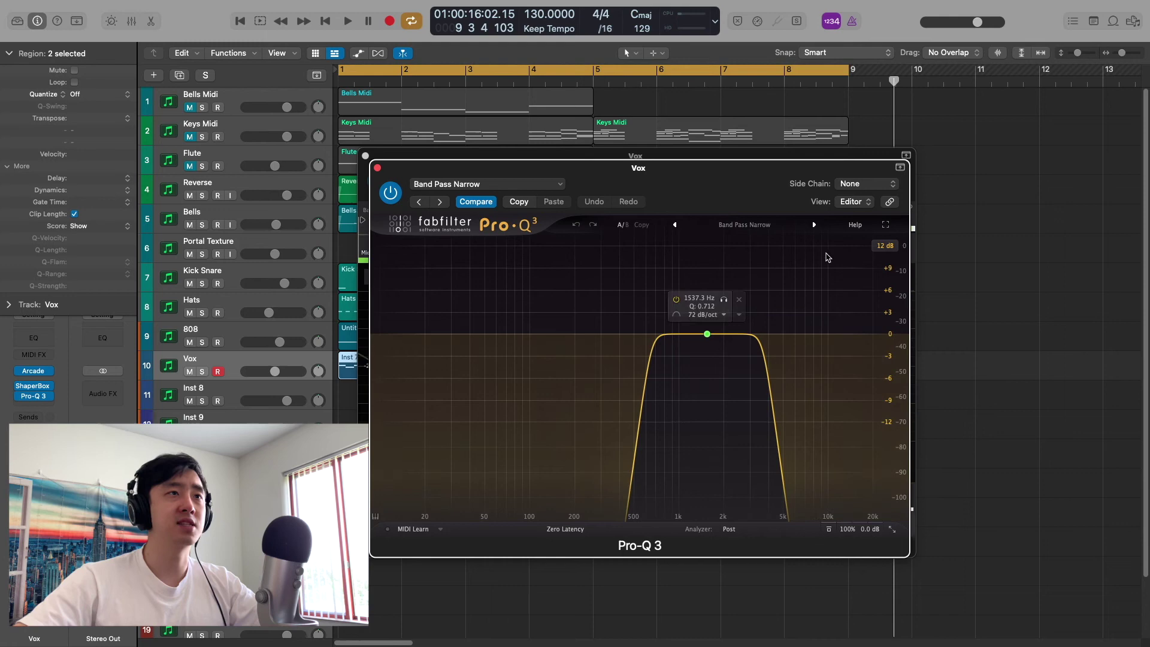
click(377, 170)
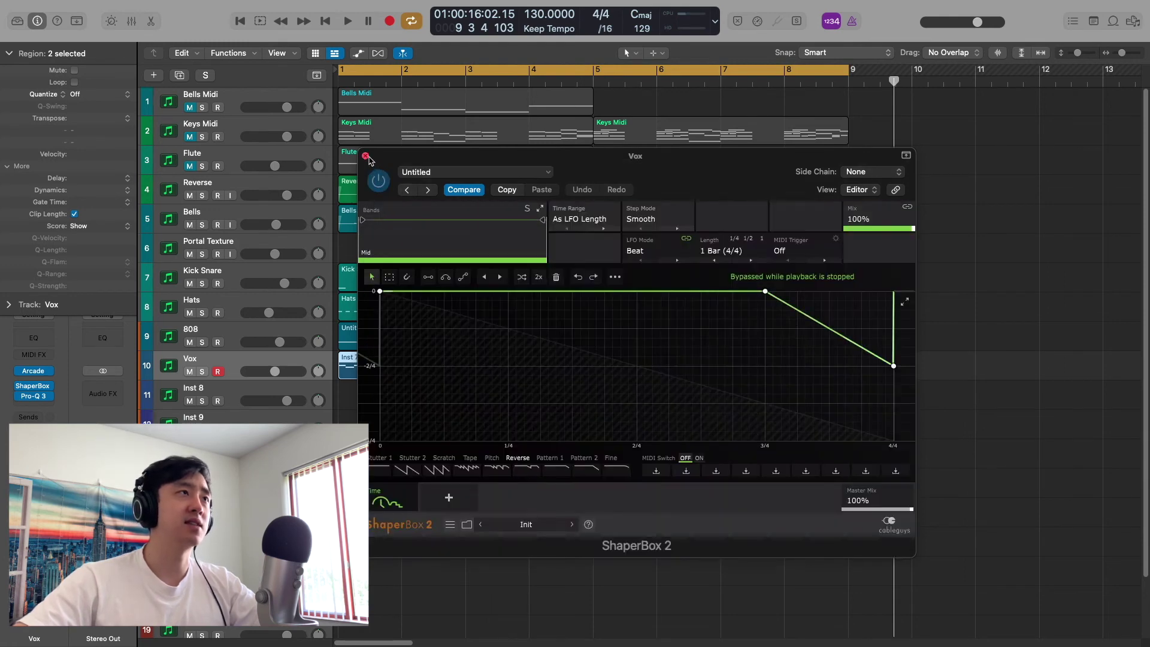
click(366, 157)
key(space)
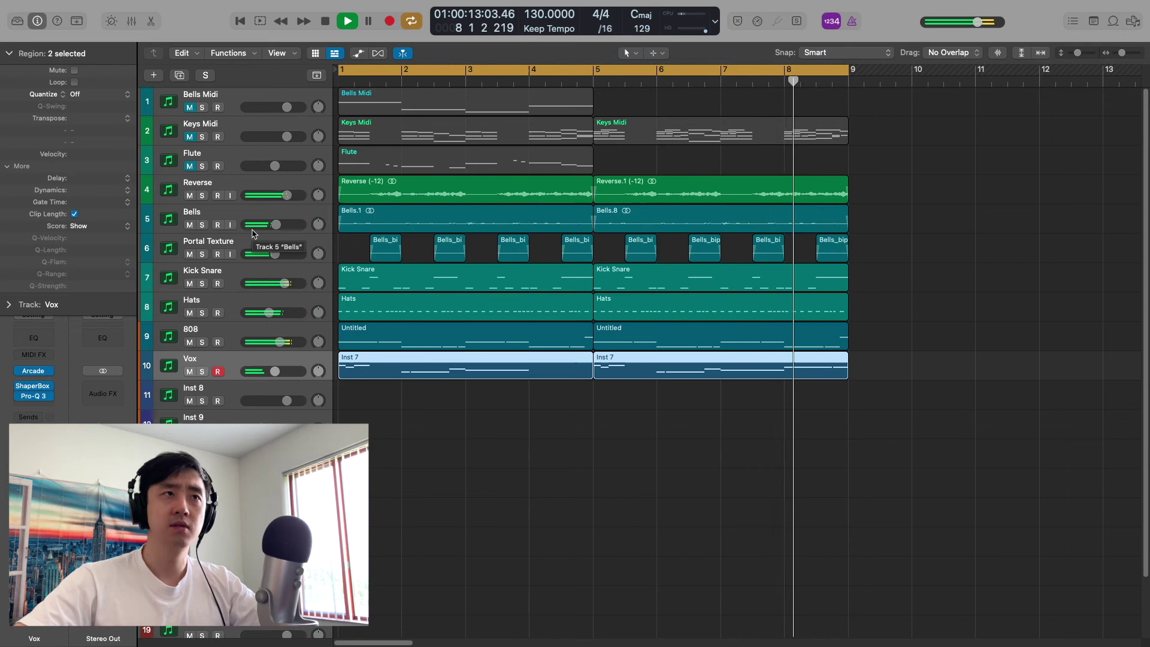
Stop the looped playback and return the playhead.
click(456, 408)
key(space)
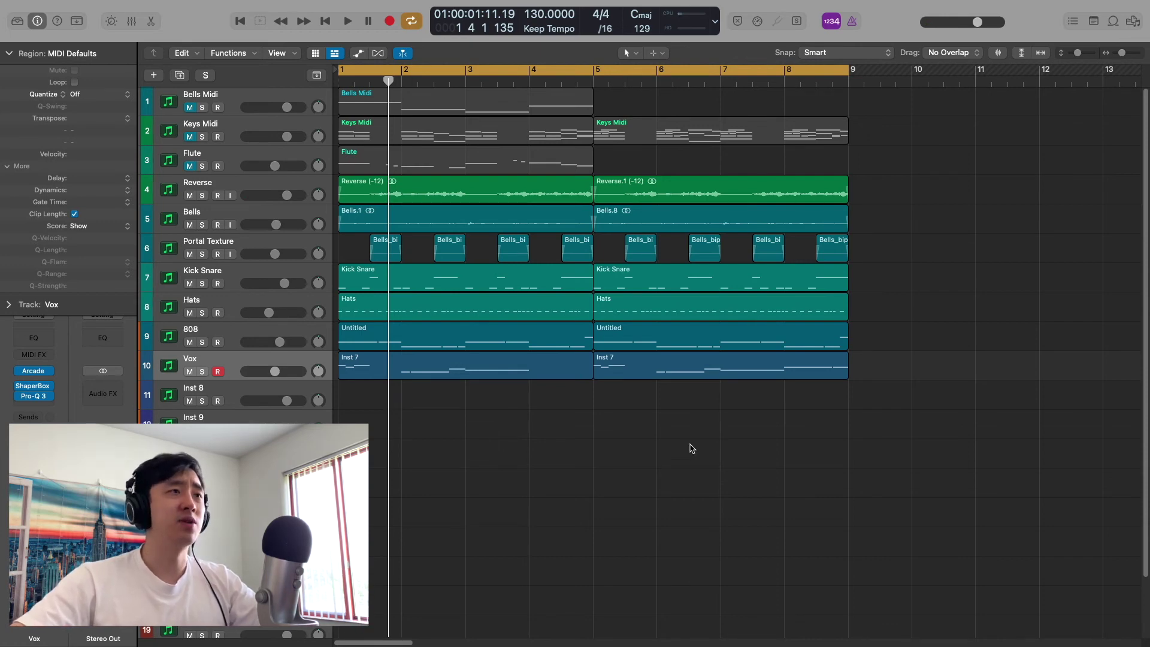
scroll(770, 449, up, 1)
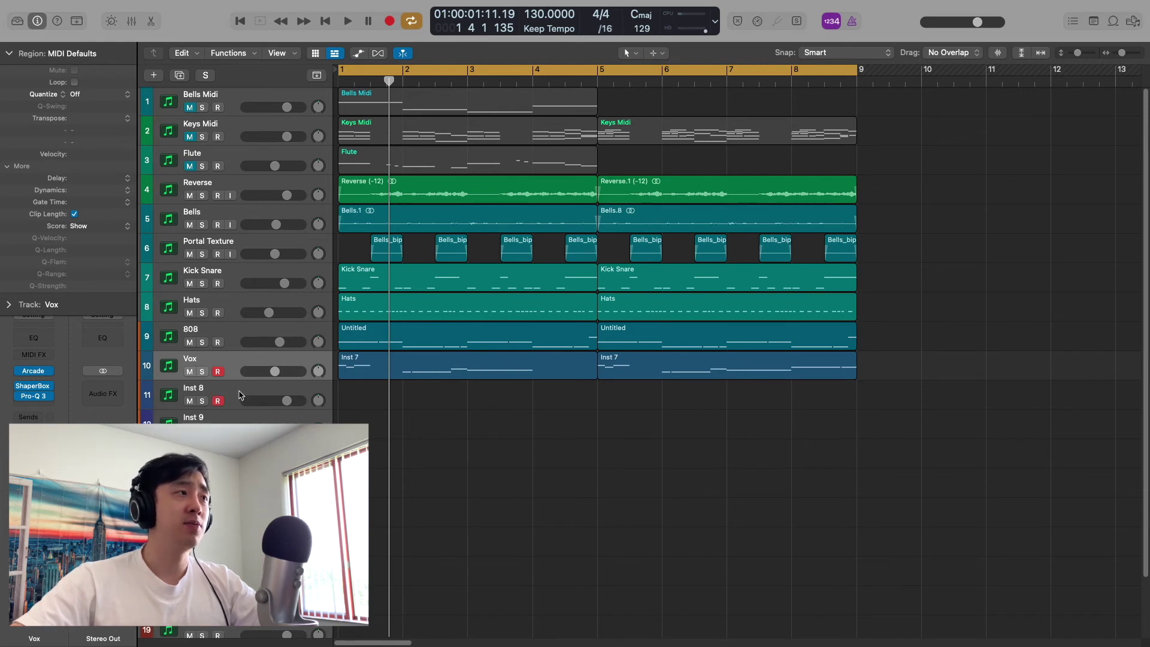
Open the Arcade instrument on Inst 8 and go to the Drip line's page.
click(240, 395)
click(33, 386)
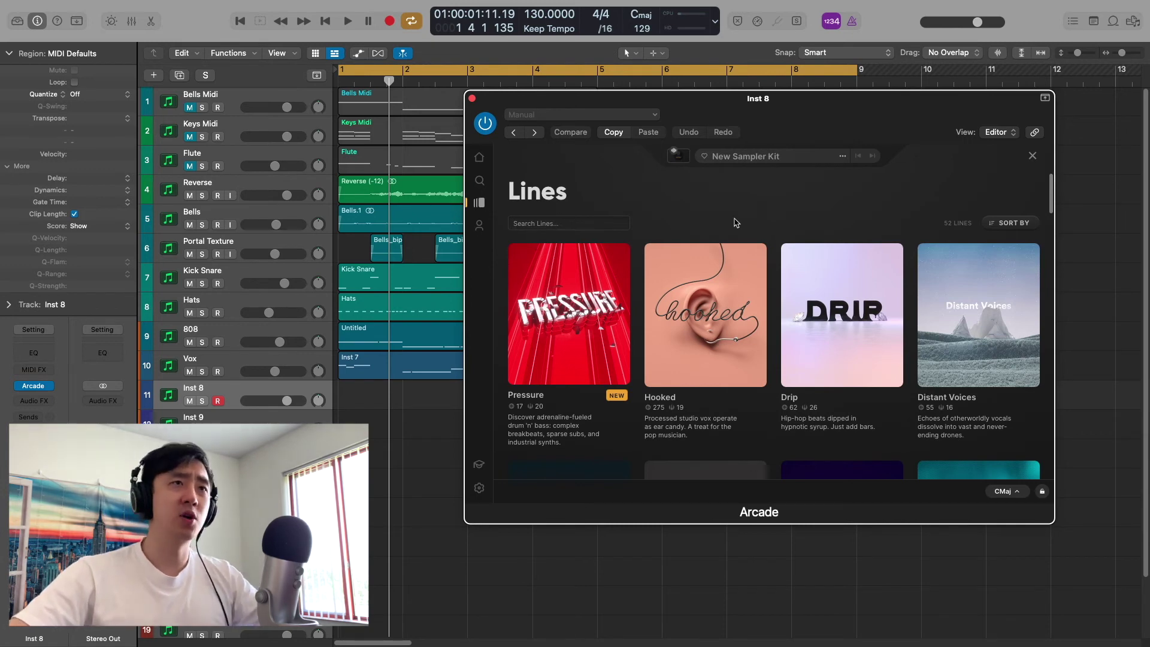
click(840, 281)
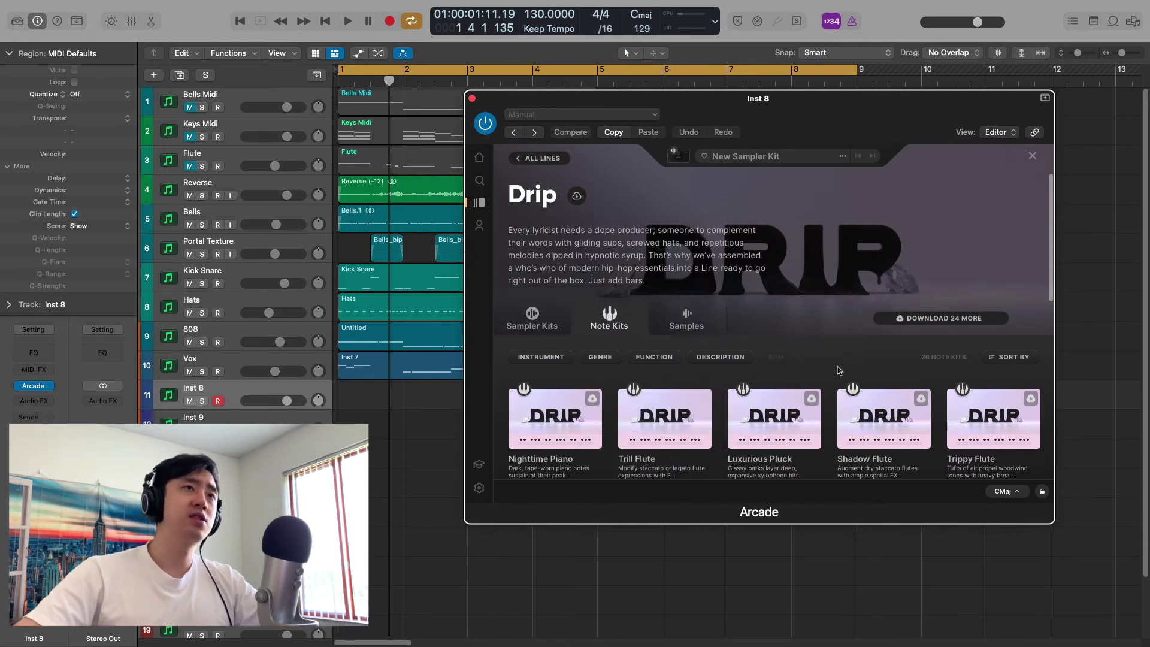
Preview the Nighttime Piano and Trill Flute kits, then stop the preview.
scroll(839, 371, down, 3)
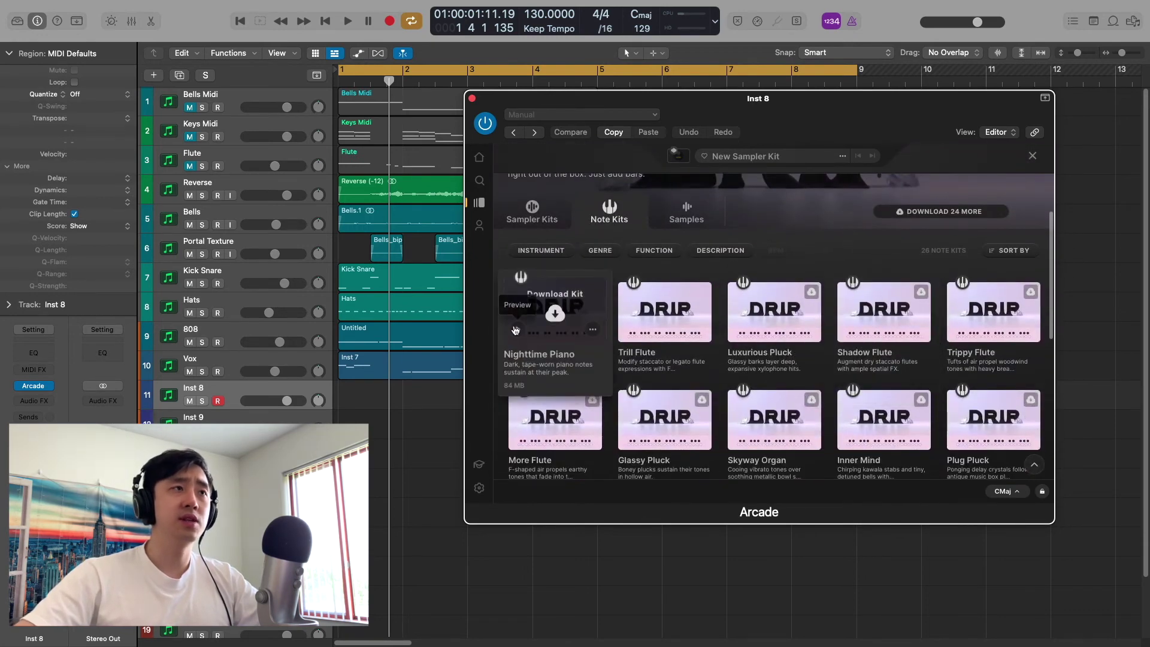
click(519, 332)
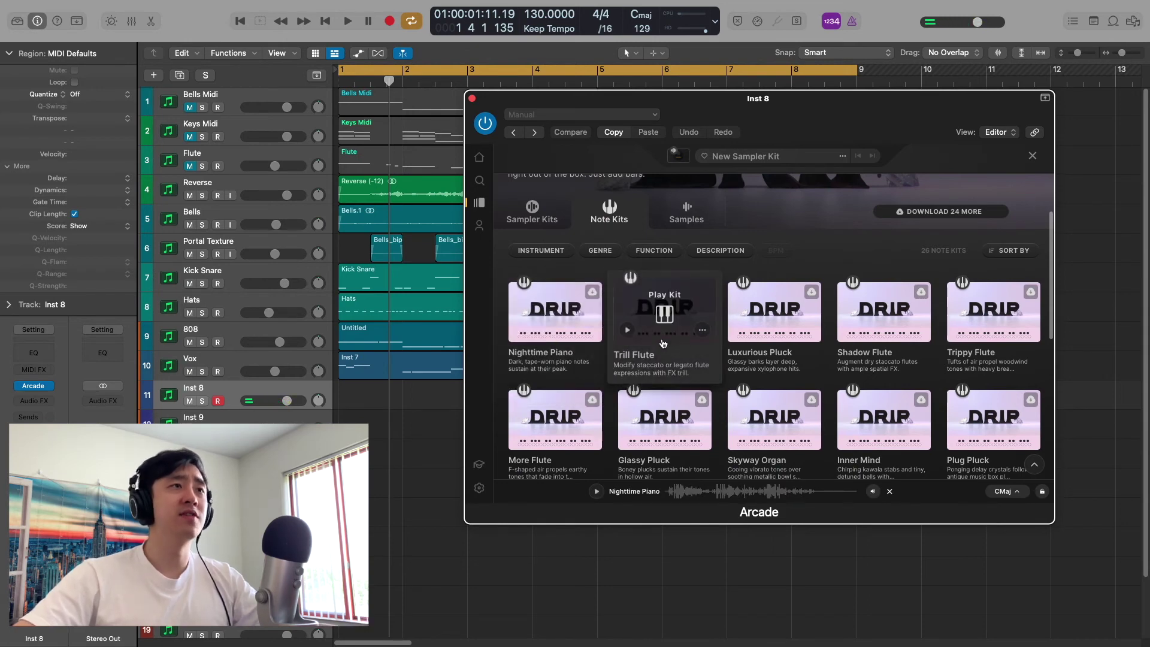
click(630, 331)
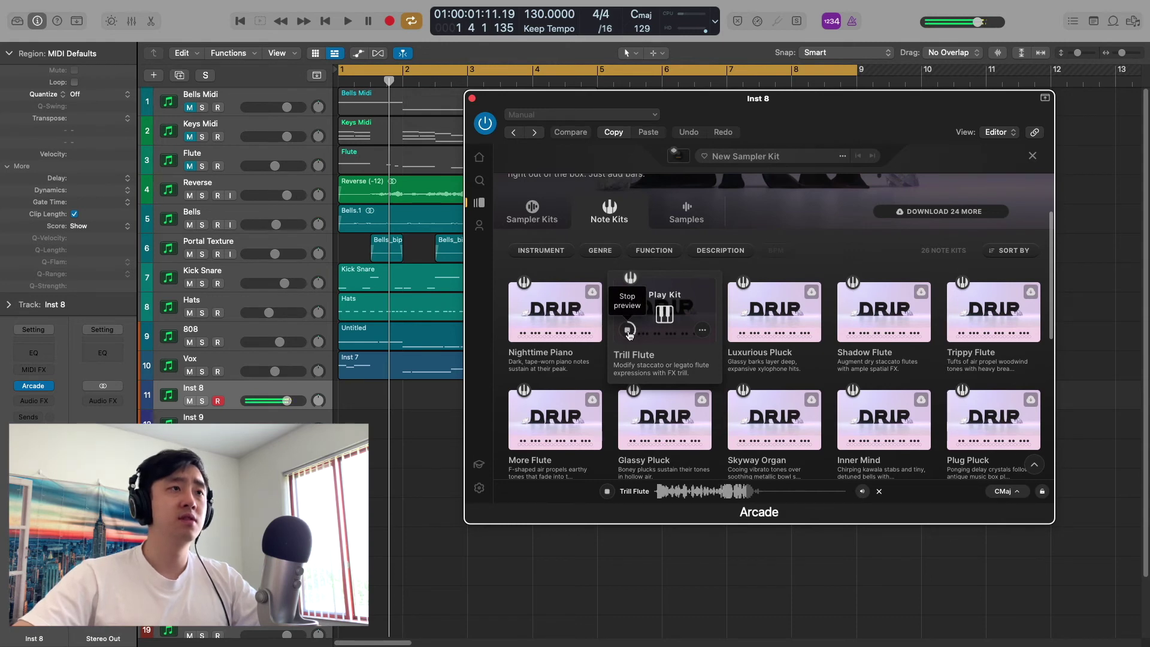
click(628, 331)
drag(827, 131, 854, 131)
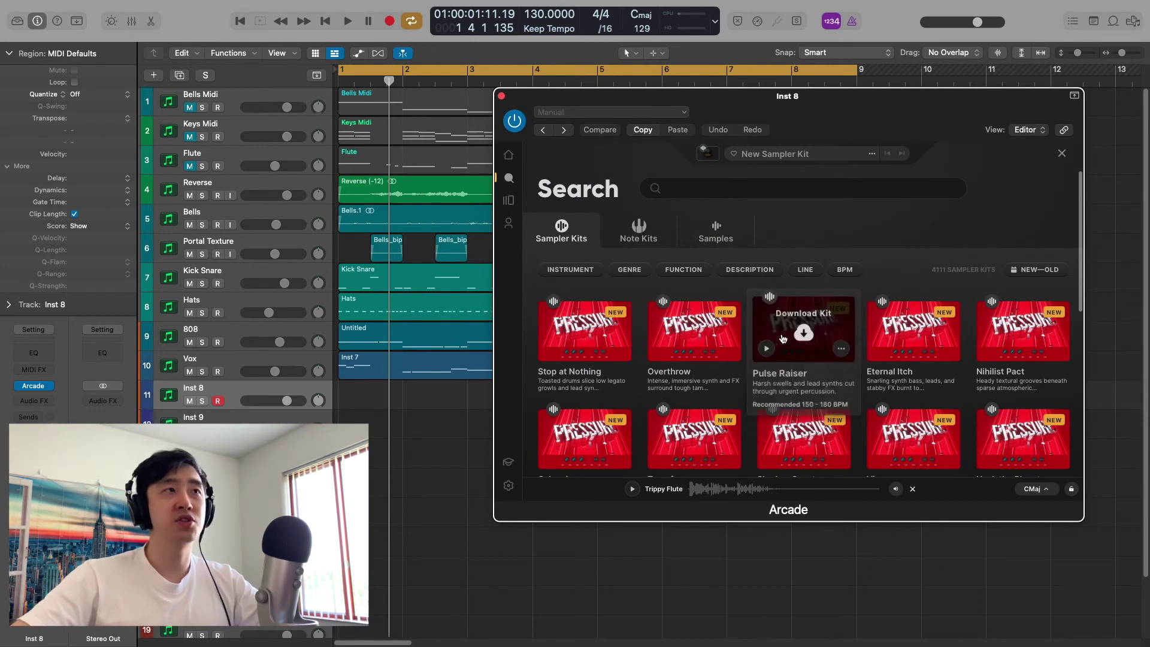
Switch Arcade's Search page to Note Kits (370, newest first) and look over the Instrument filter.
click(639, 231)
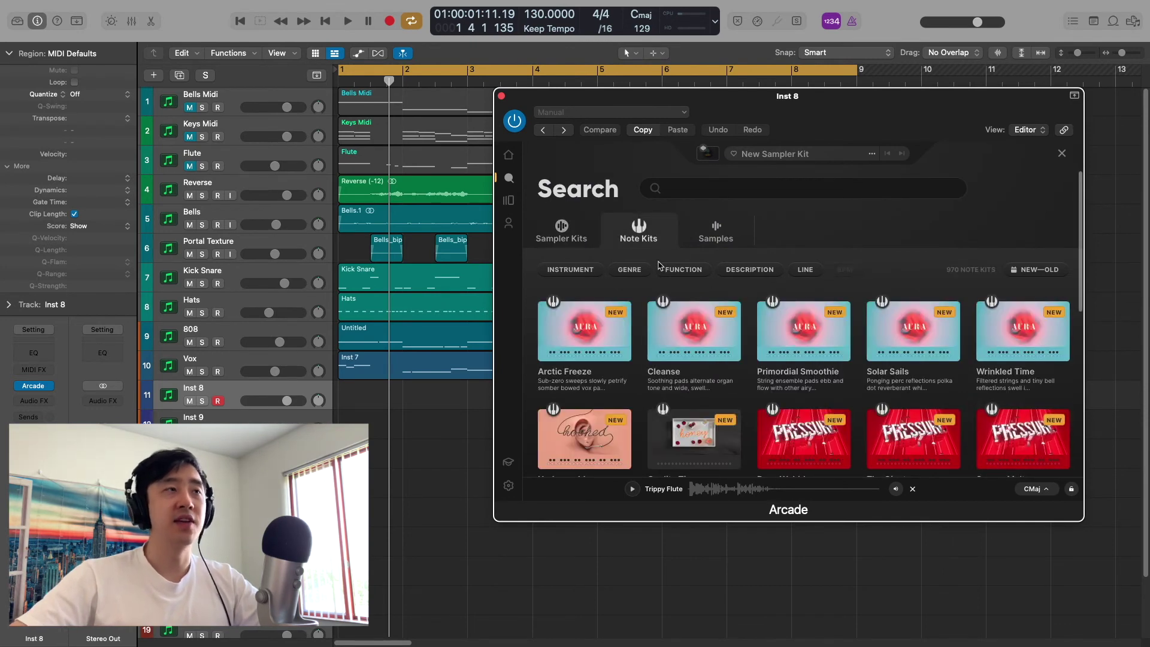
click(572, 270)
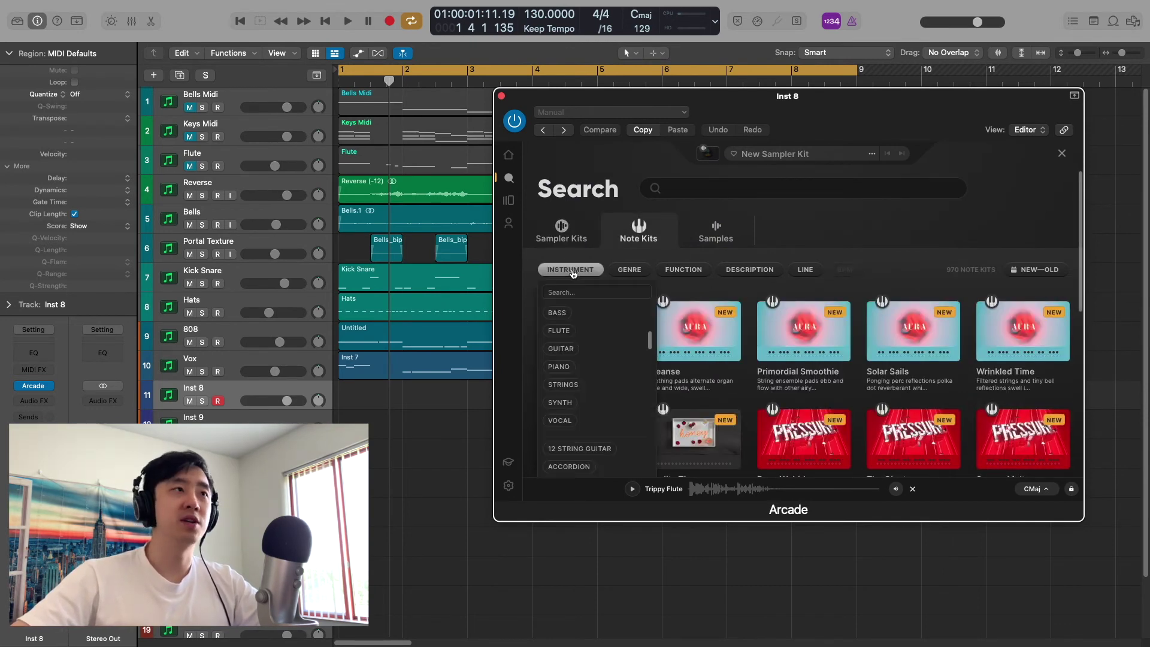
click(894, 270)
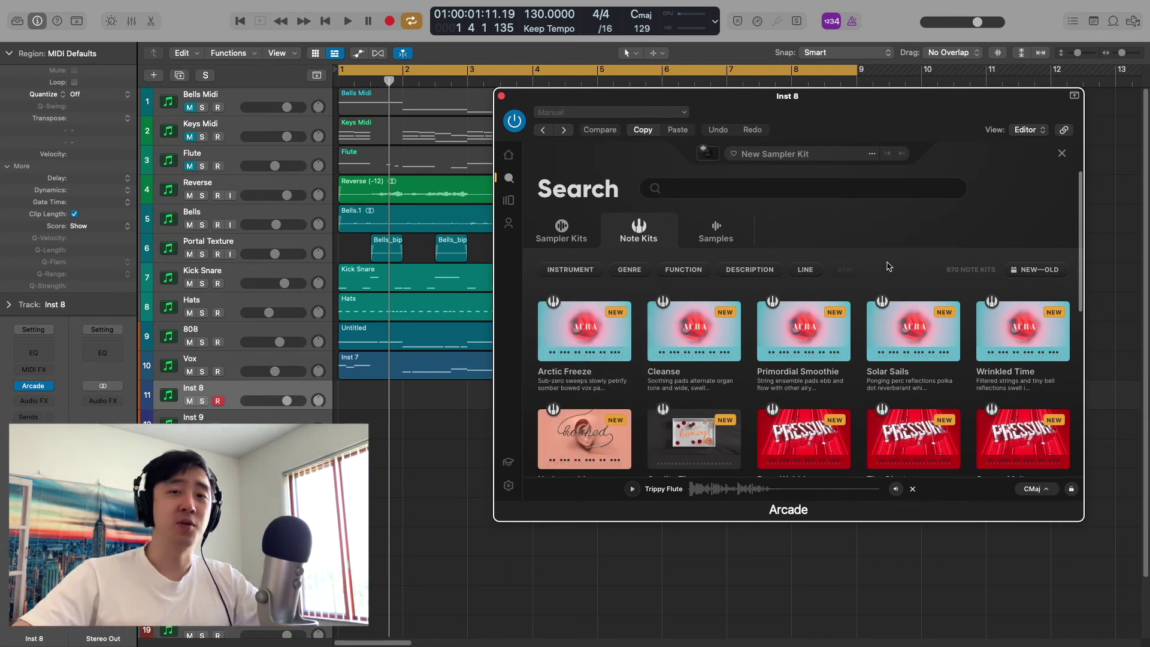